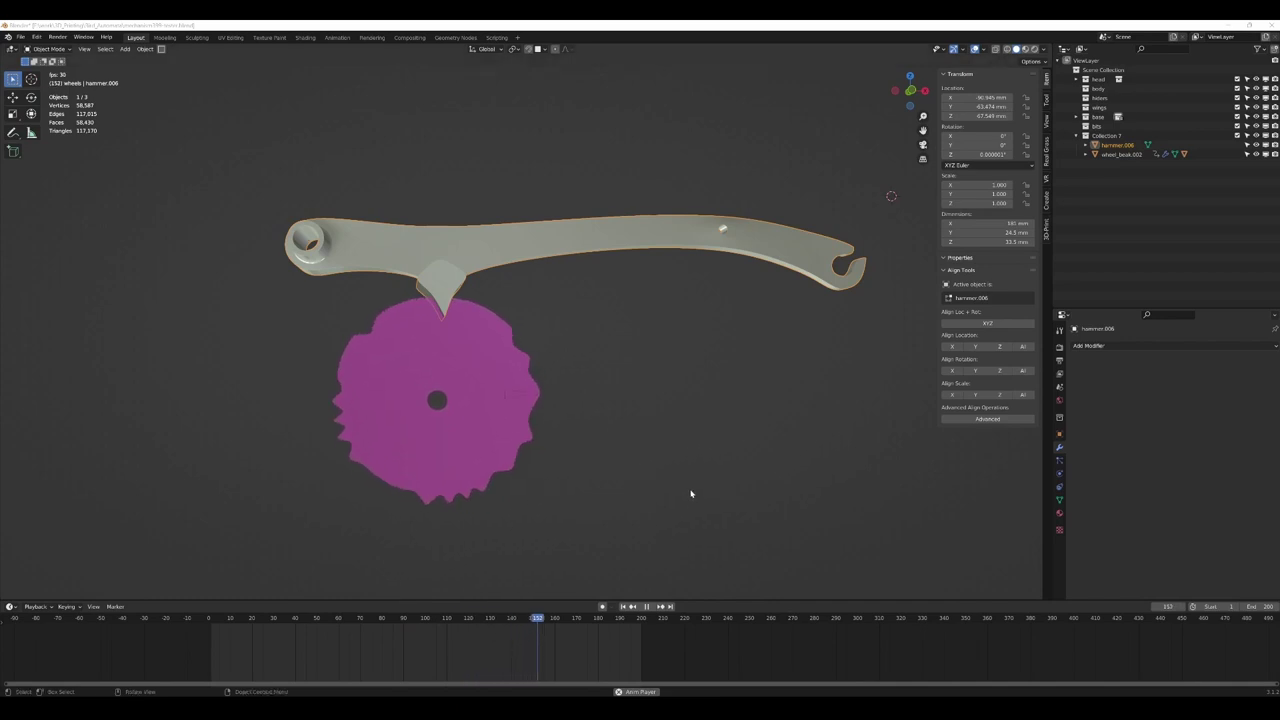
Preview the hammer-and-ratchet playback, stop at frame 1, and switch to top view
middle_click_drag(690, 493, 618, 497)
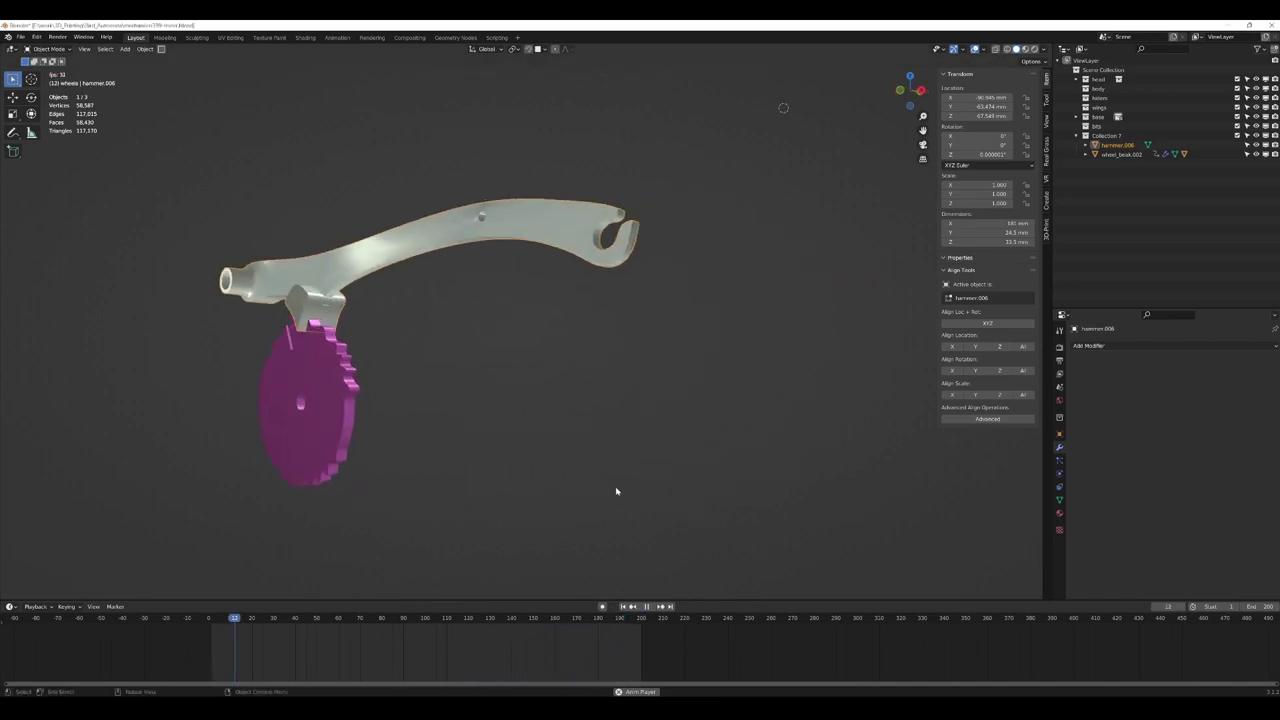
key("KP_1")
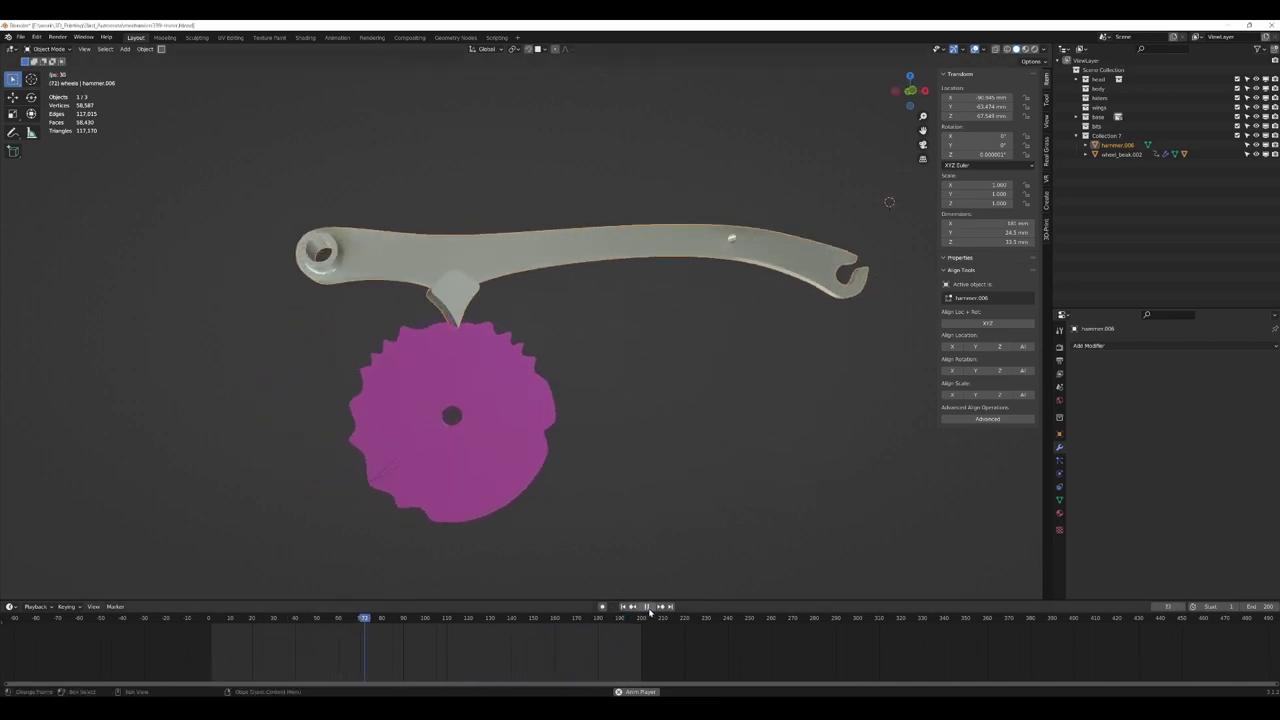
key("Escape")
mouse_move(605, 515)
middle_mouse_down()
mouse_move(551, 397)
mouse_move(545, 330)
middle_mouse_up()
key("KP_7")
Add a plane, scale it down, and move it near the wheel under the hammer
scroll(537, 414, "up", 2)
key("shift+a")
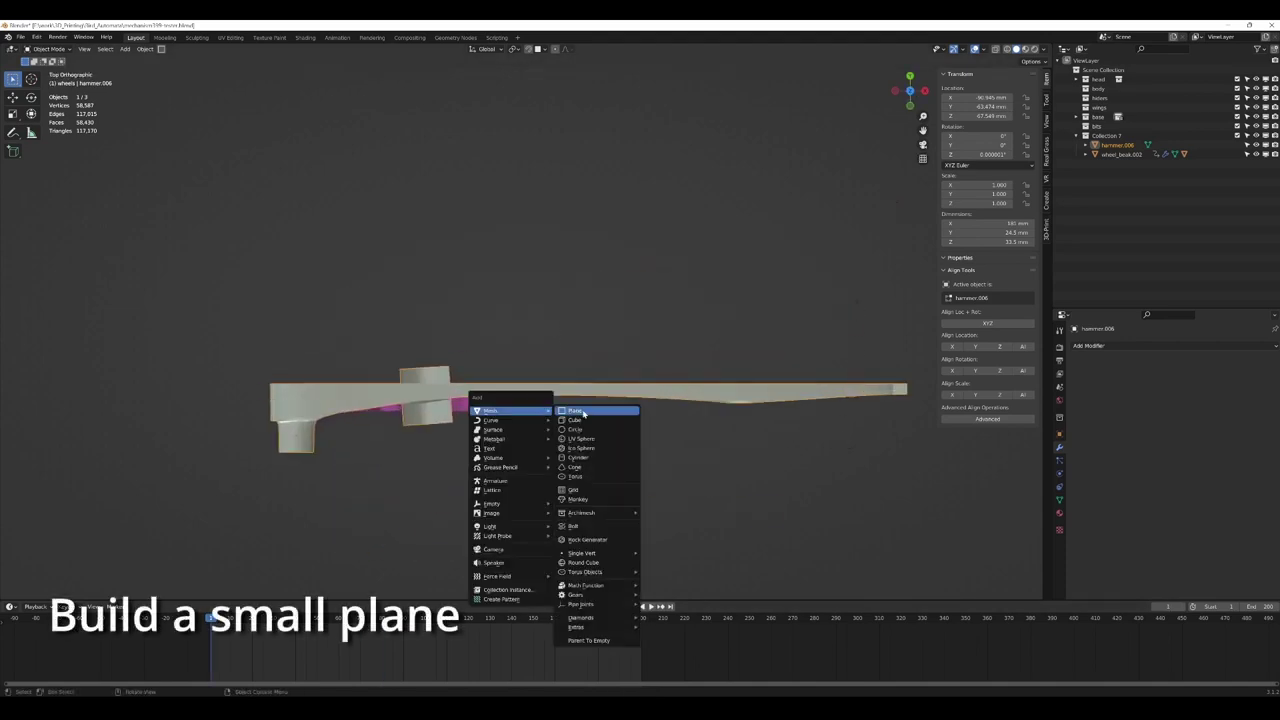
left_click(583, 412)
scroll(583, 412, "down", 2)
key("s")
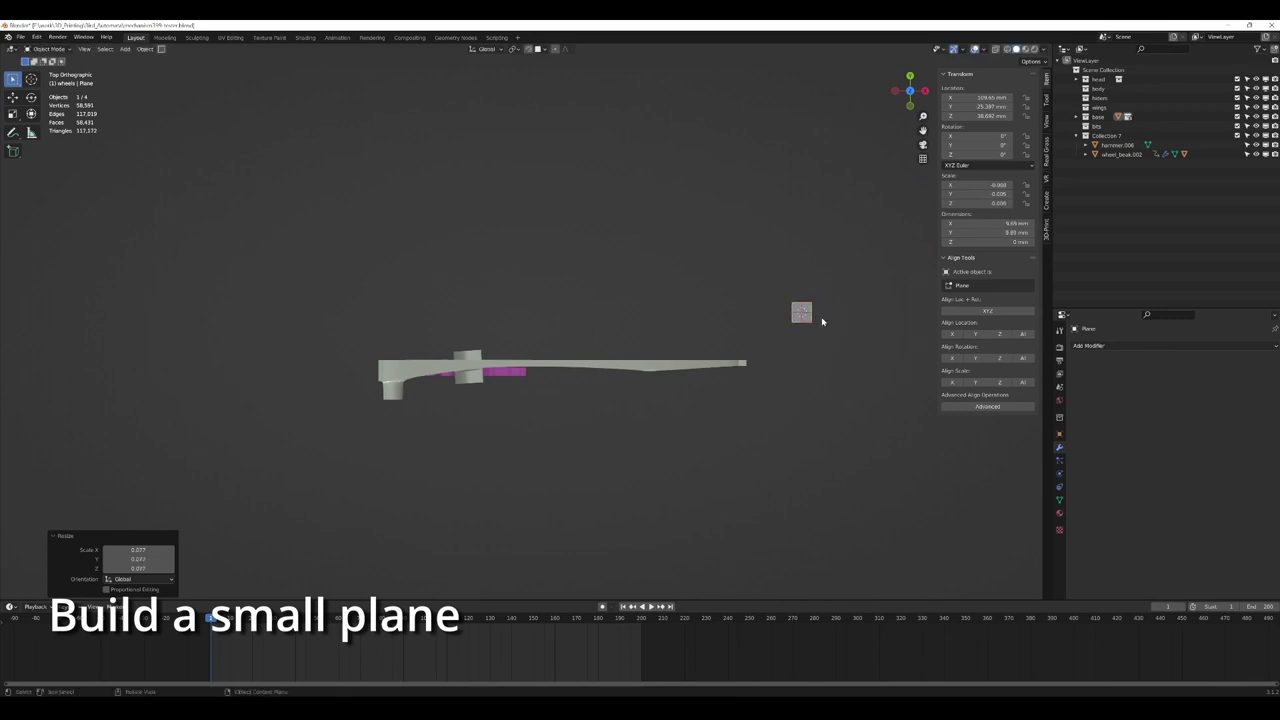
left_click(837, 332)
key("g")
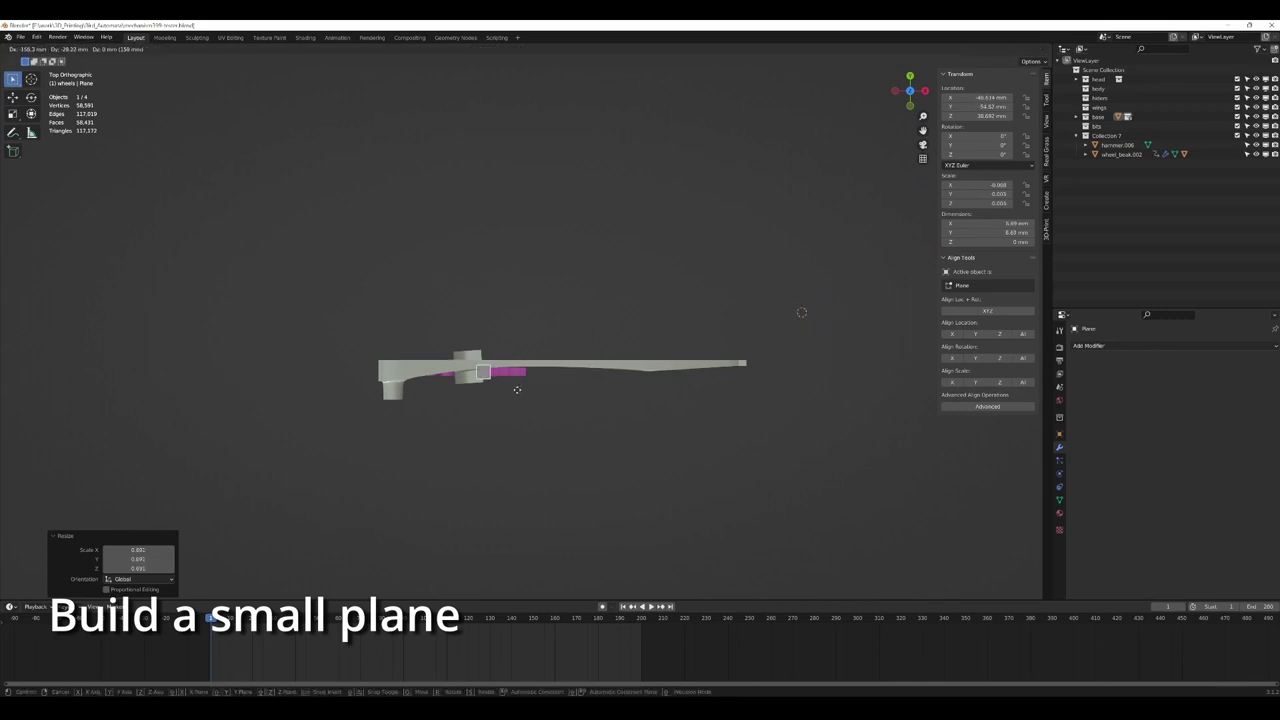
left_click(517, 389)
Hide the hammer and position the plane just above the wheel's top tooth
left_click(549, 366)
mouse_move(549, 366)
middle_mouse_down()
mouse_move(554, 386)
mouse_move(524, 341)
middle_mouse_up()
key("h")
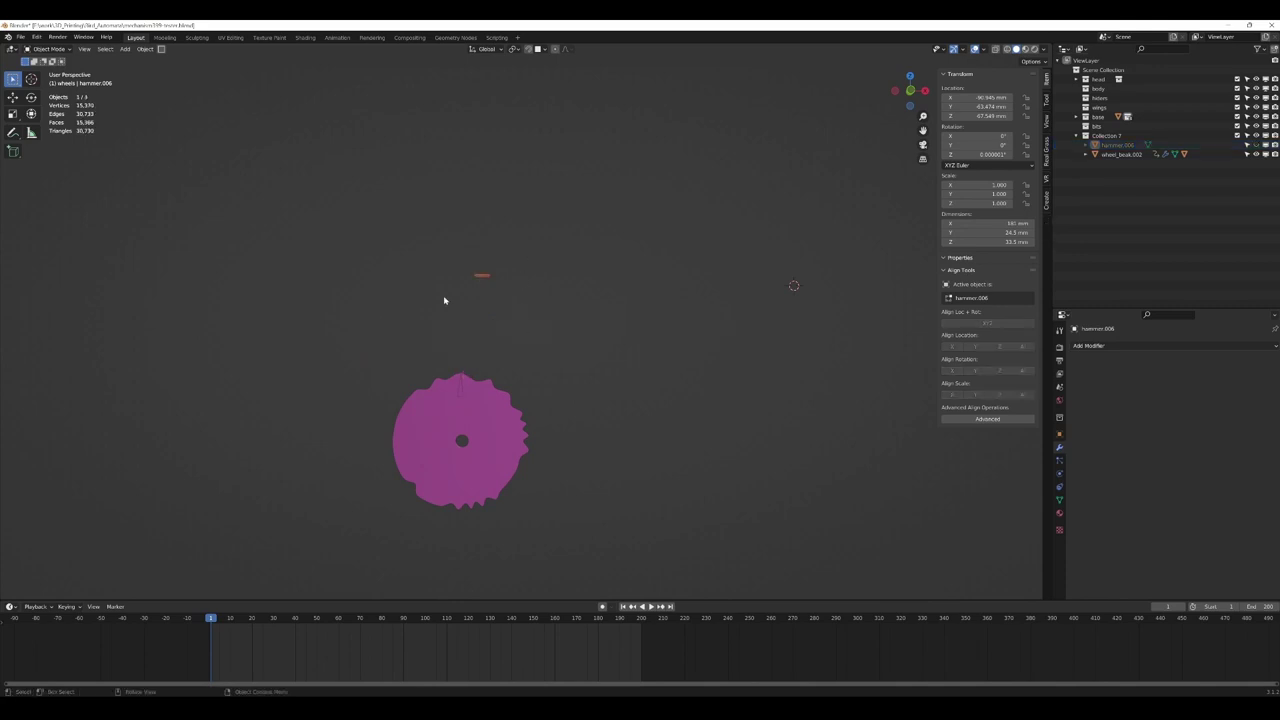
key("KP_1")
scroll(657, 256, "up", 2)
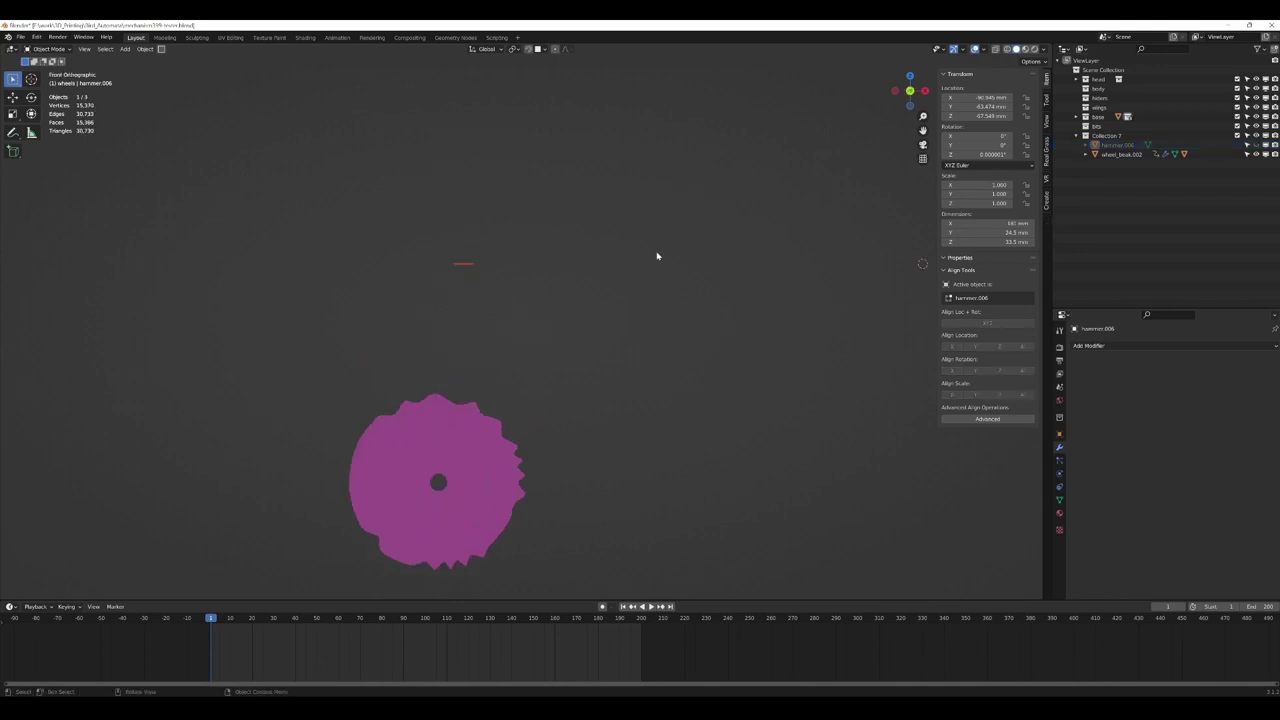
scroll(614, 303, "up", 1)
key("g")
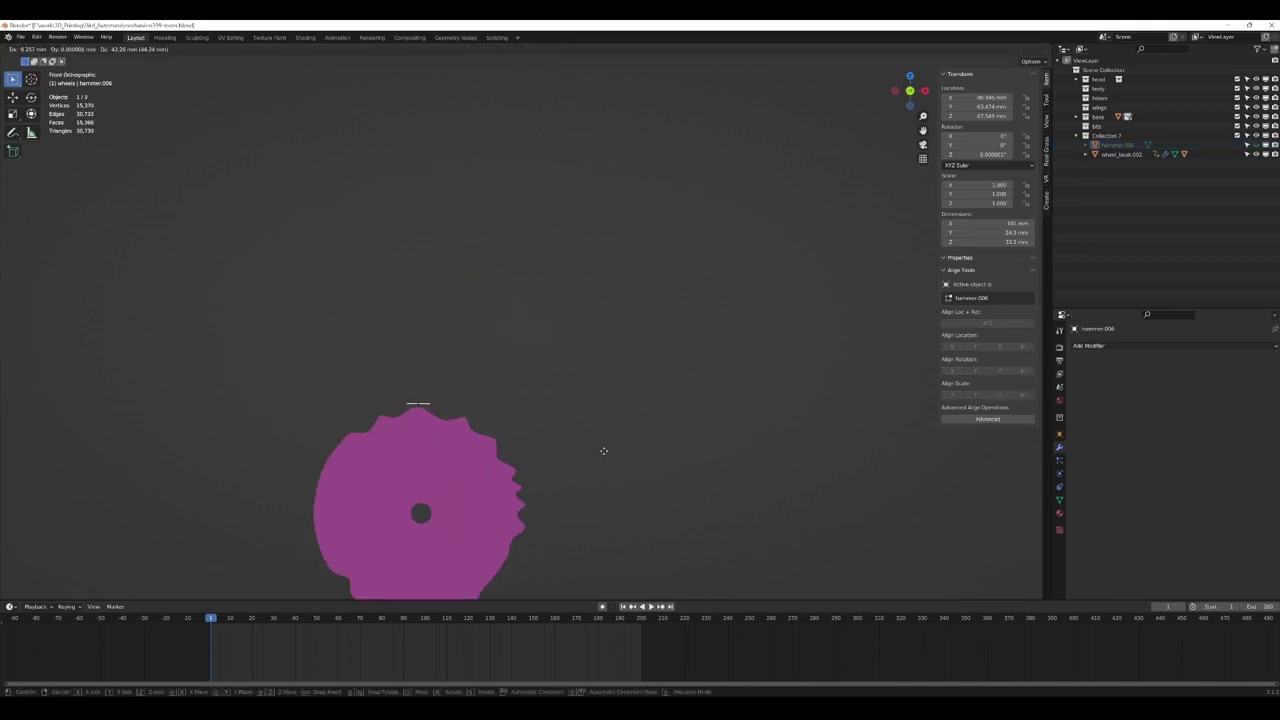
left_click(603, 451)
Shrink the plane further, scale it along Y, and test playback from frame 1
key("KP_7")
scroll(523, 451, "up", 2)
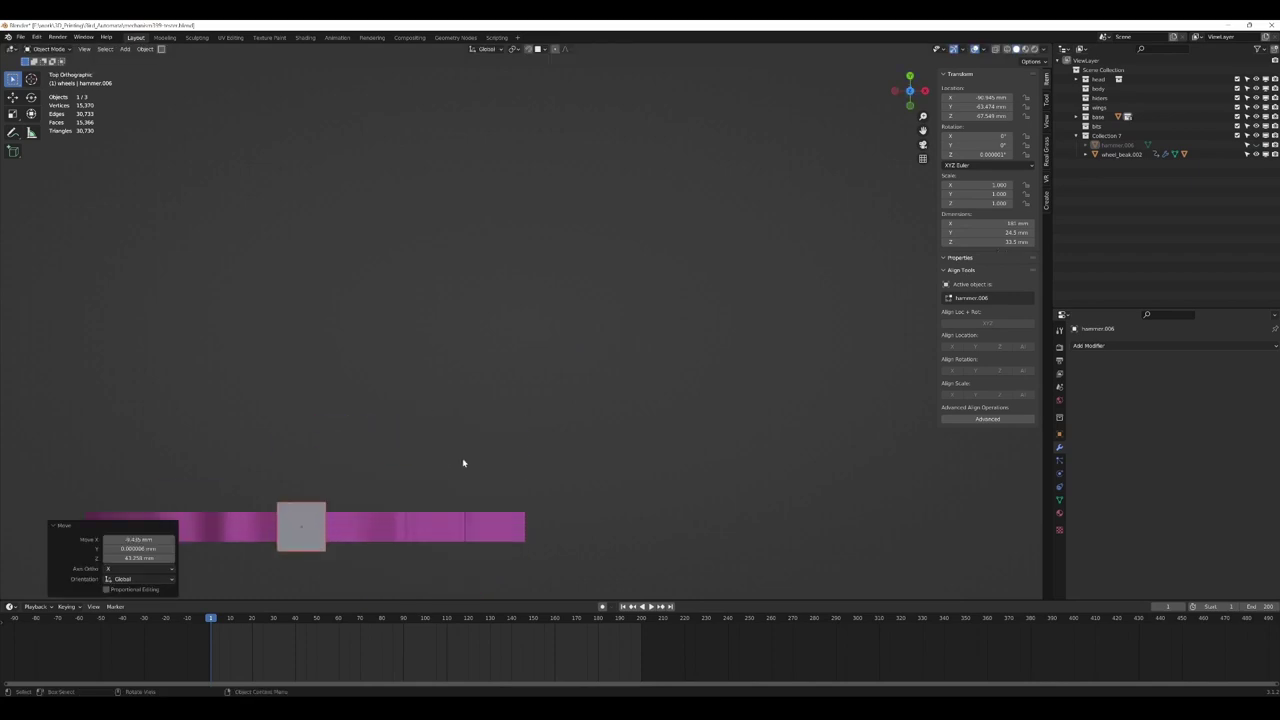
scroll(463, 463, "up", 1)
scroll(503, 429, "up", 2)
scroll(564, 414, "up", 1)
key("s")
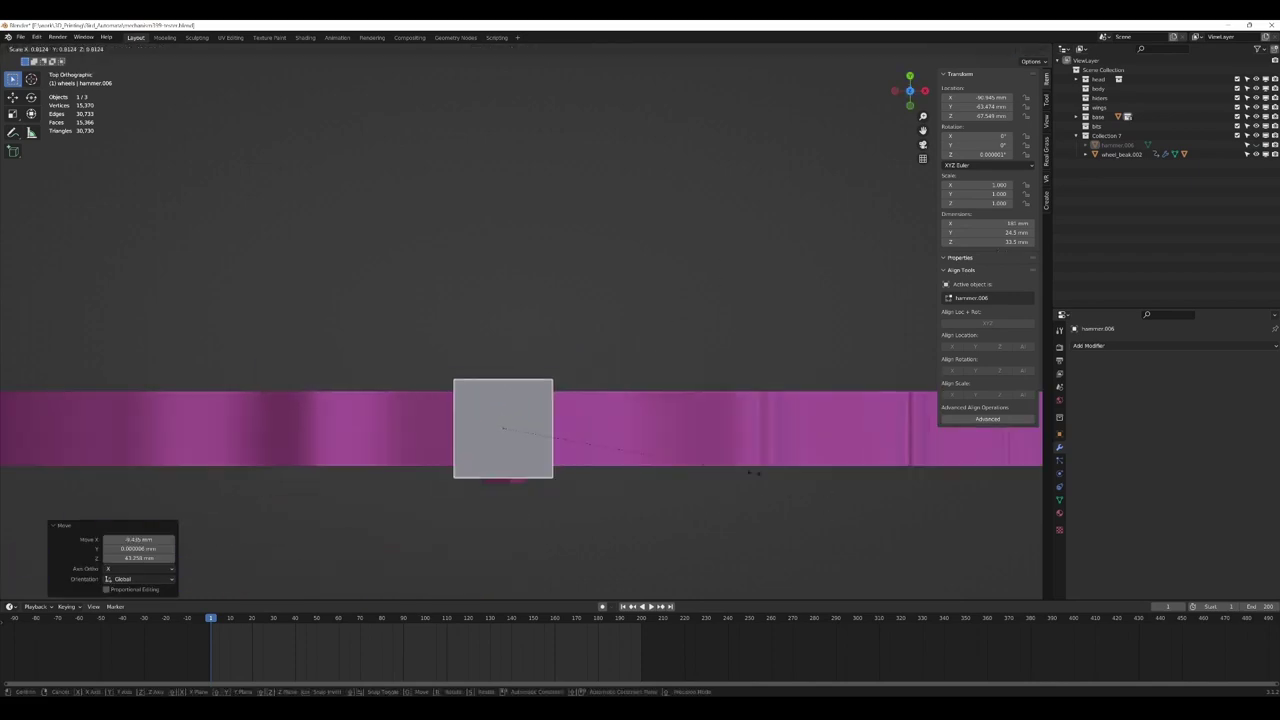
left_click(548, 441)
key("s")
key("y")
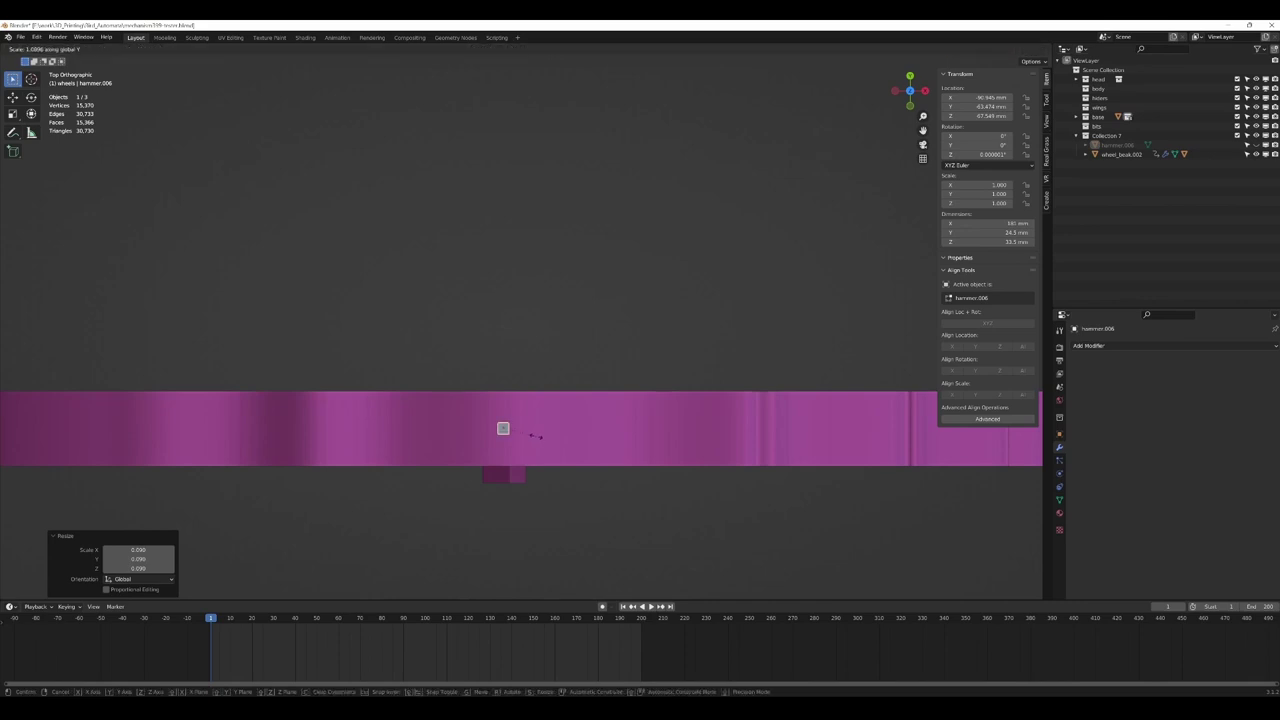
left_click(677, 460)
mouse_move(677, 460)
middle_mouse_down()
mouse_move(653, 425)
mouse_move(666, 558)
middle_mouse_up()
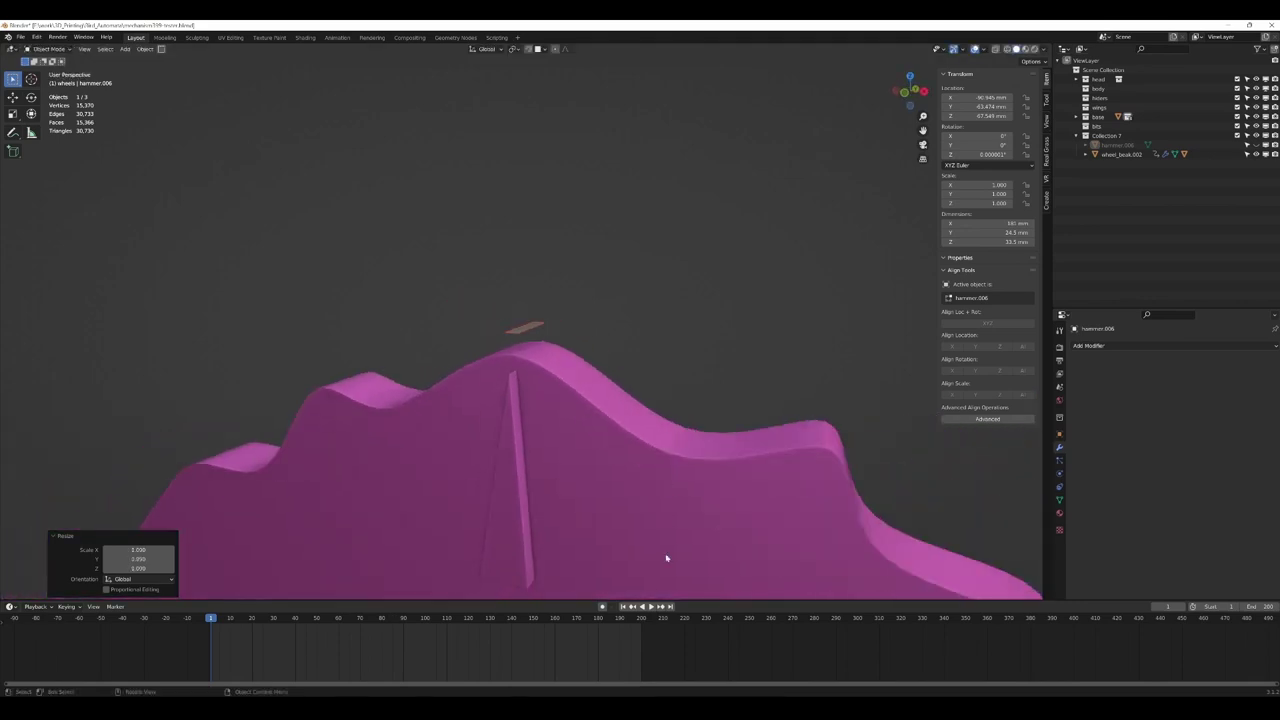
left_click(651, 607)
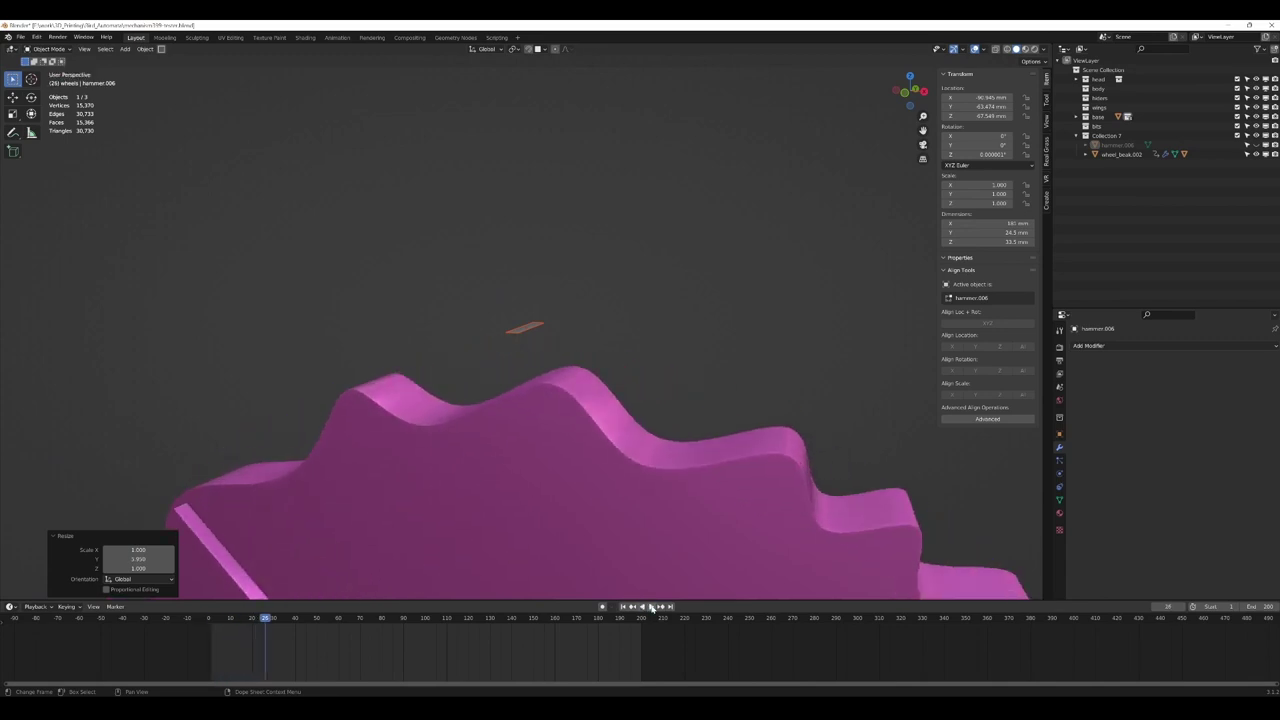
left_click(621, 607)
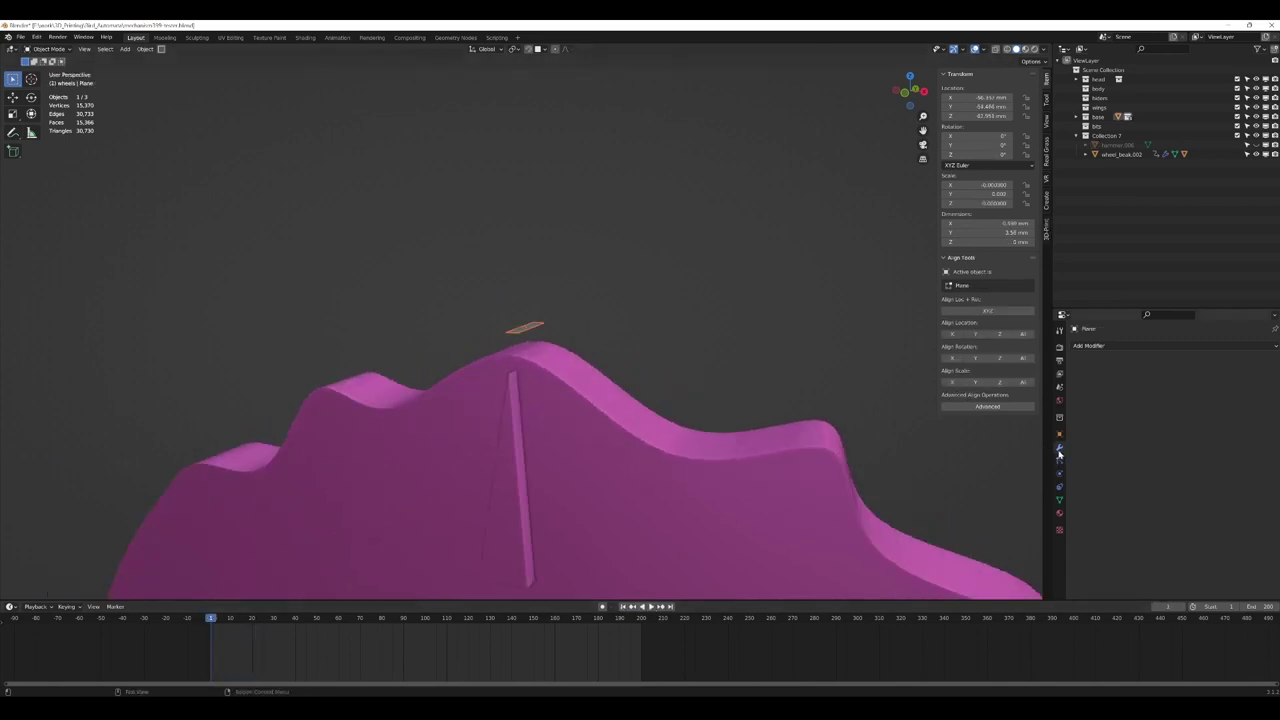
Add a cube empty and set its display size to 2 mm
key("shift+a")
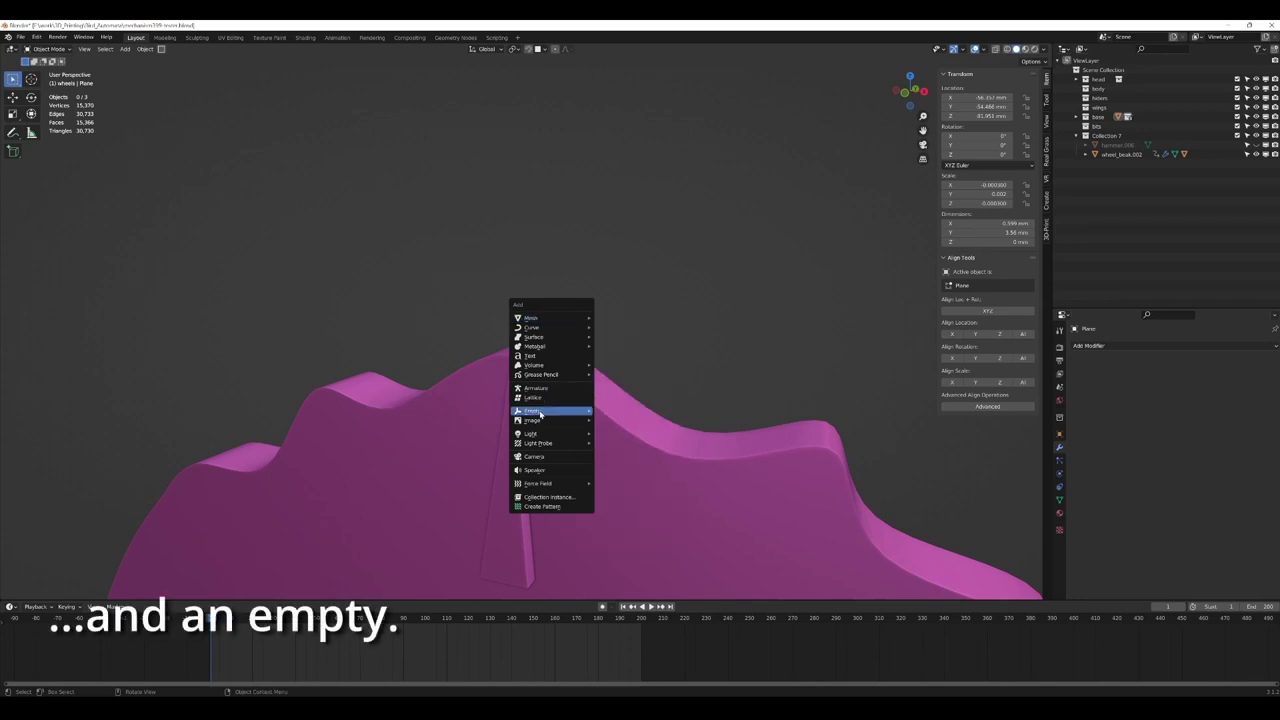
mouse_move(540, 411)
left_click(624, 455)
key("KP_1")
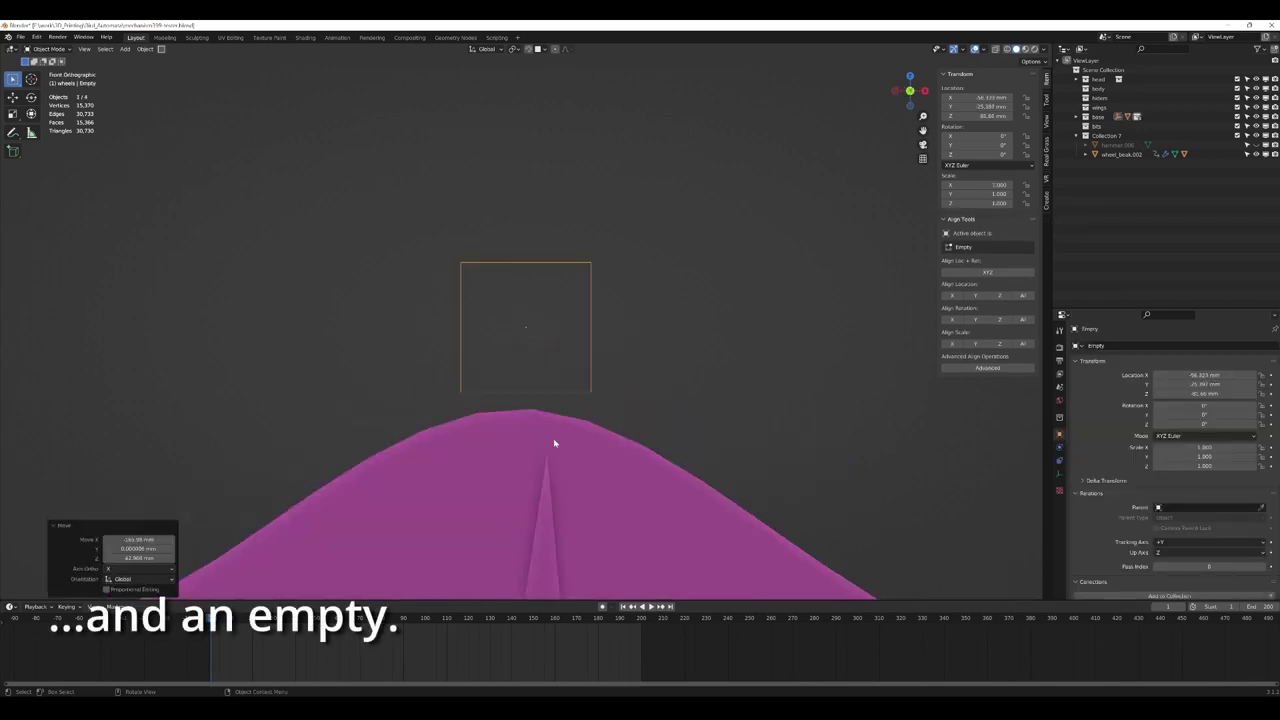
left_click(1059, 474)
left_click_drag(1200, 369, 1240, 369)
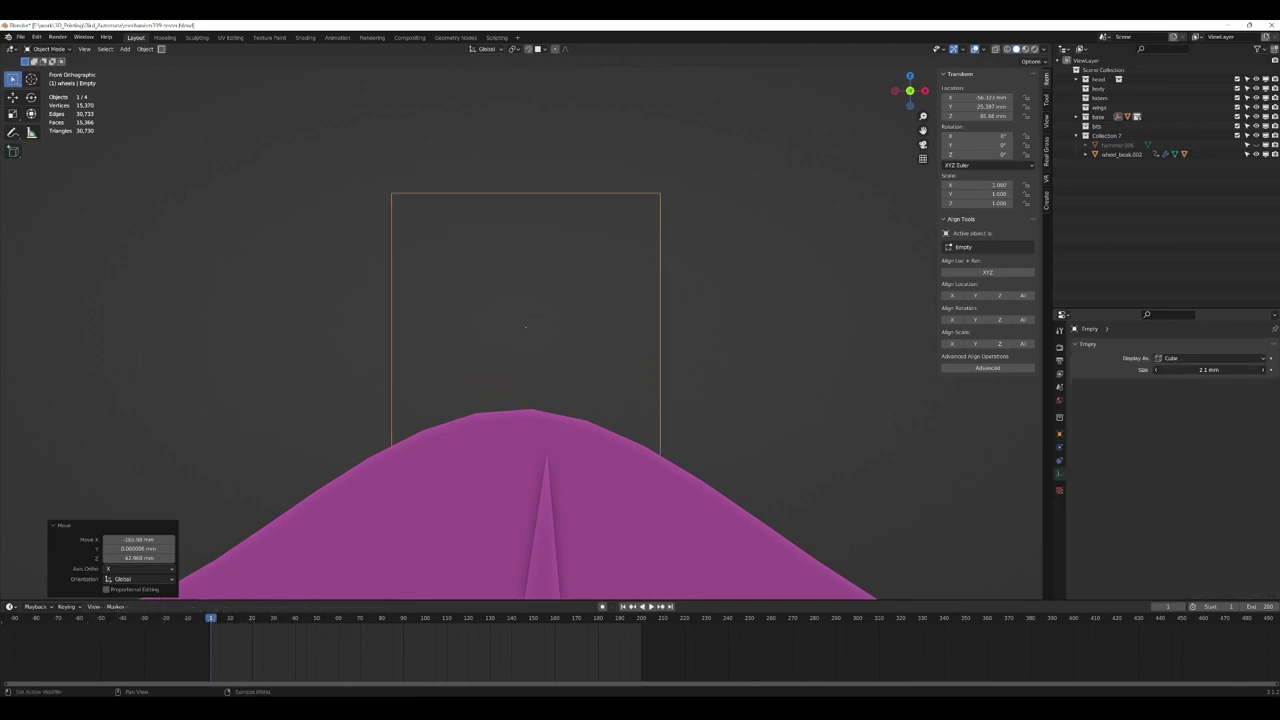
mouse_move(1200, 369)
middle_mouse_down()
mouse_move(766, 360)
mouse_move(803, 357)
middle_mouse_up()
scroll(661, 416, "down", 5)
mouse_move(661, 416)
middle_mouse_down()
mouse_move(609, 429)
mouse_move(567, 404)
middle_mouse_up()
Move the empty along Y over the small plane, then add the plane to the selection
key("g")
key("y")
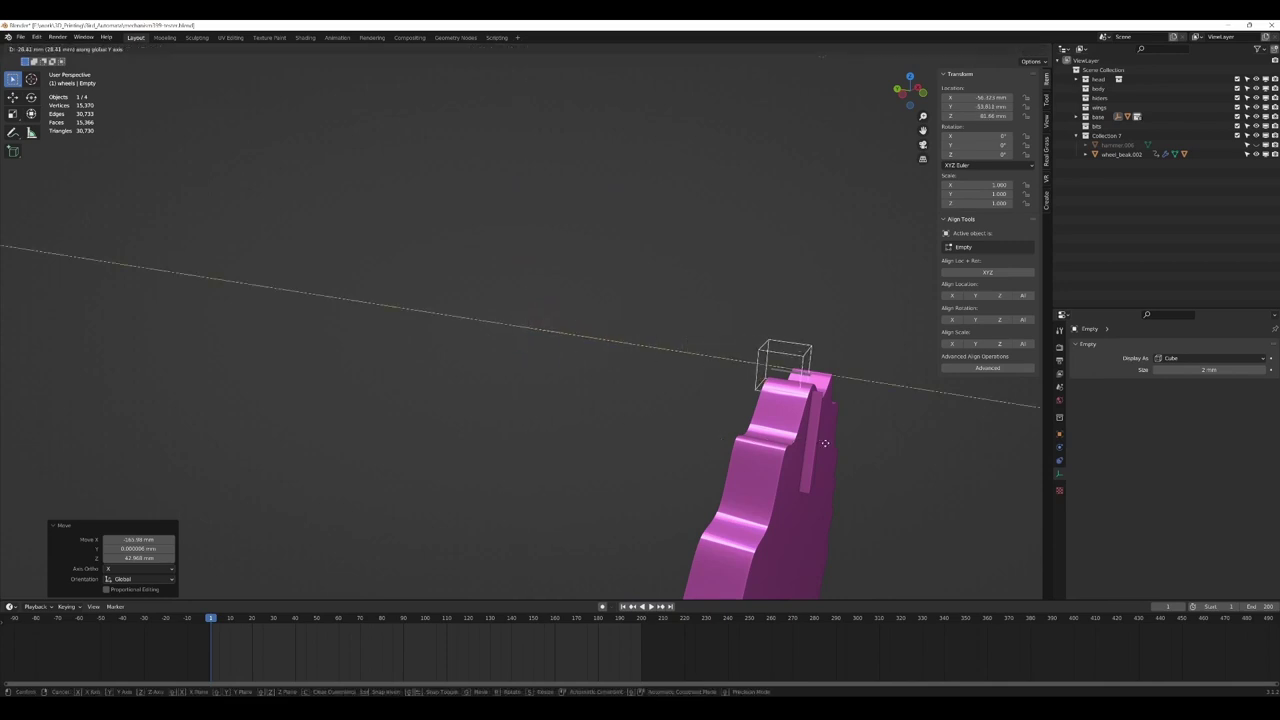
left_click(832, 445)
middle_click_drag(832, 445, 606, 357)
scroll(606, 357, "up", 3)
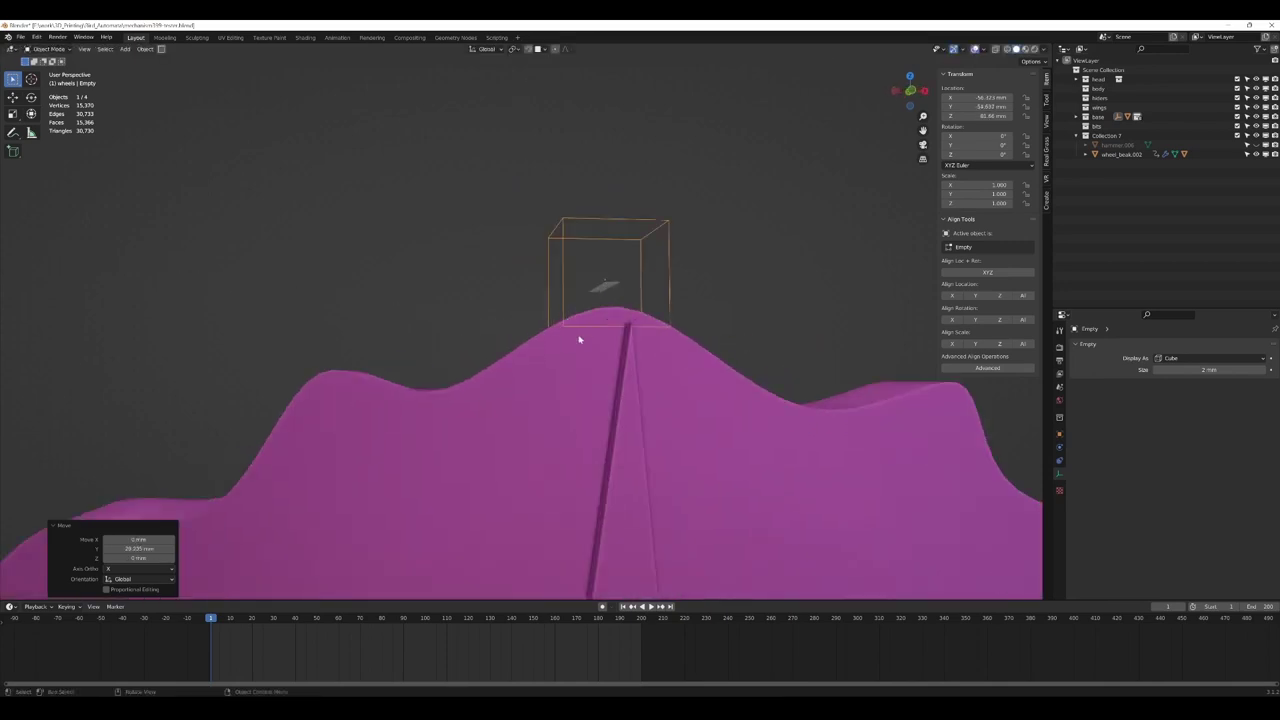
scroll(580, 337, "up", 4)
left_click(650, 270, "shift")
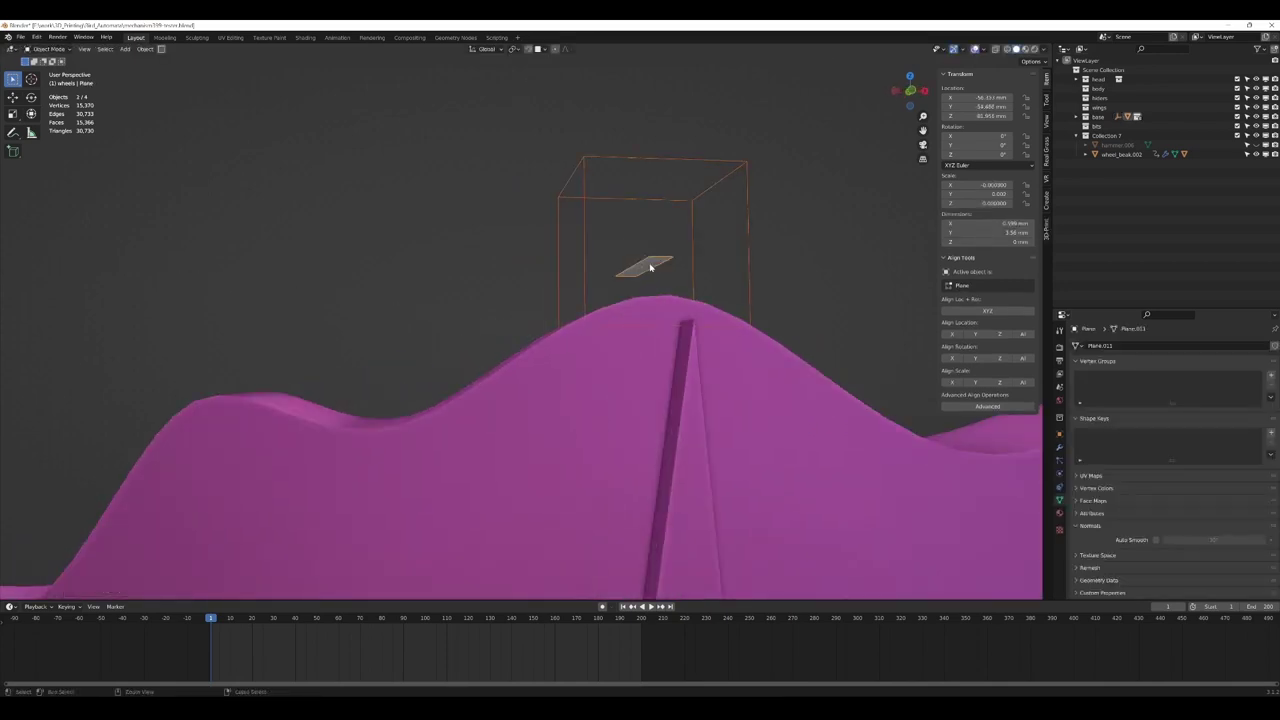
Vertex-parent the cube empty to the small plane
key("ctrl+p")
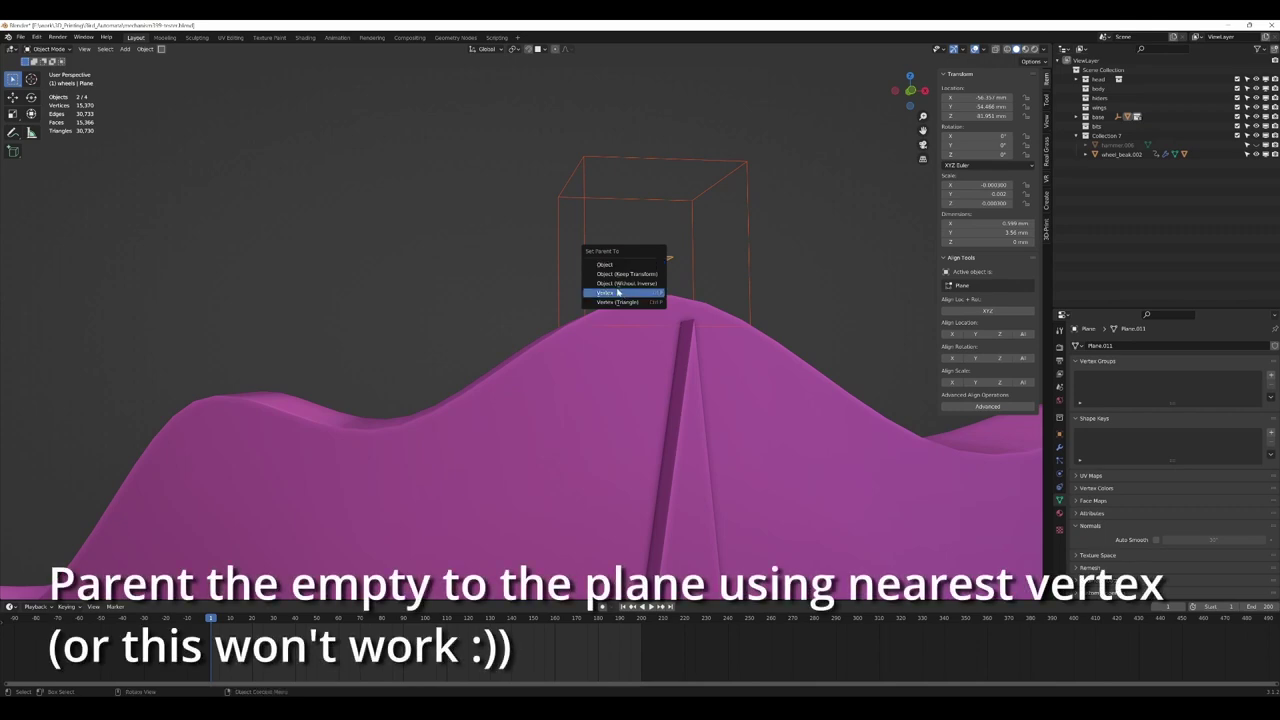
left_click(607, 293)
mouse_move(623, 286)
middle_mouse_down()
mouse_move(663, 303)
mouse_move(661, 336)
middle_mouse_up()
left_click(593, 277)
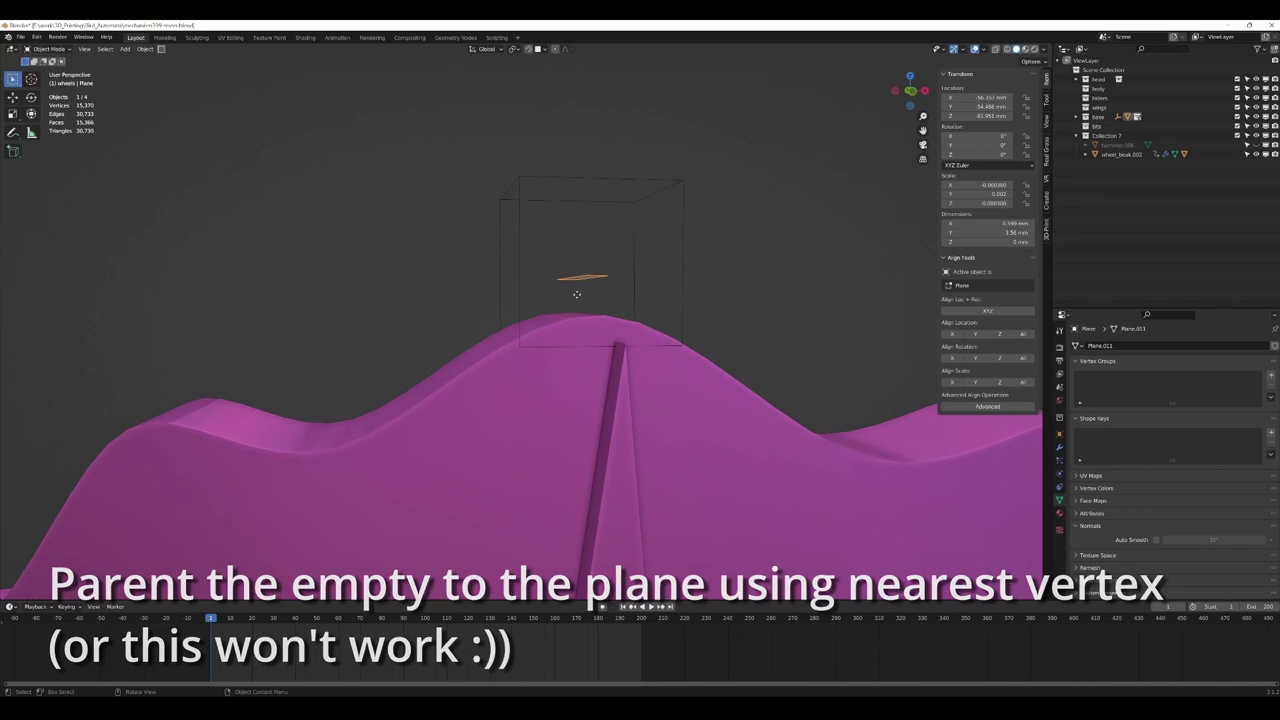
Duplicate the empty upward on Z and object-parent the copy to the lower empty
left_click(684, 251)
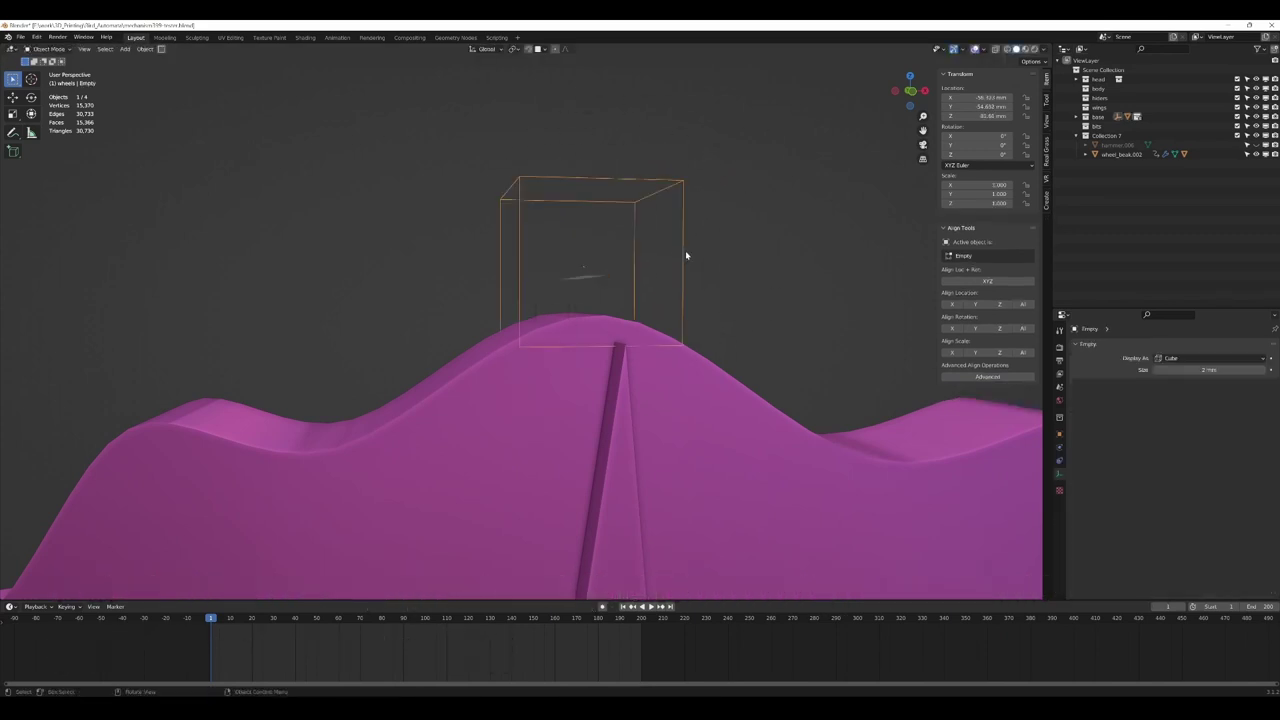
key("shift+d")
key("z")
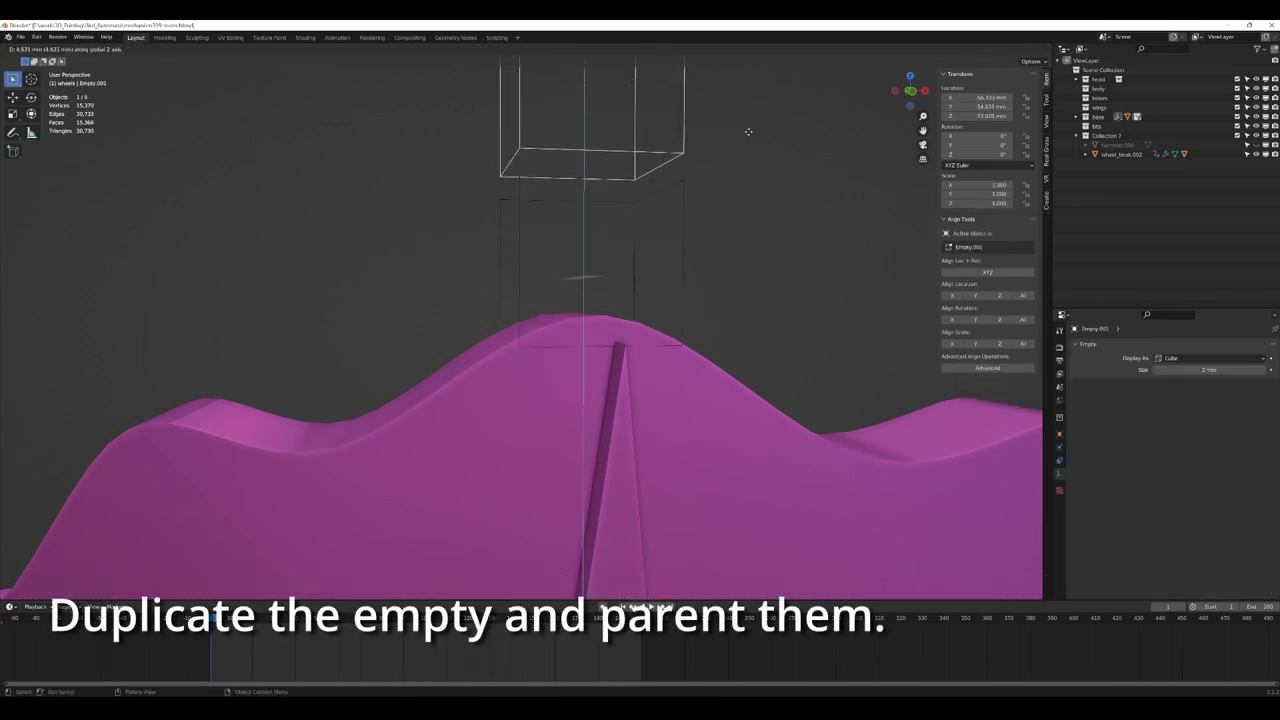
left_click(706, 172)
left_click(681, 186, "shift")
mouse_move(680, 186)
middle_mouse_down()
mouse_move(717, 226)
mouse_move(714, 246)
middle_mouse_up()
key("ctrl+p")
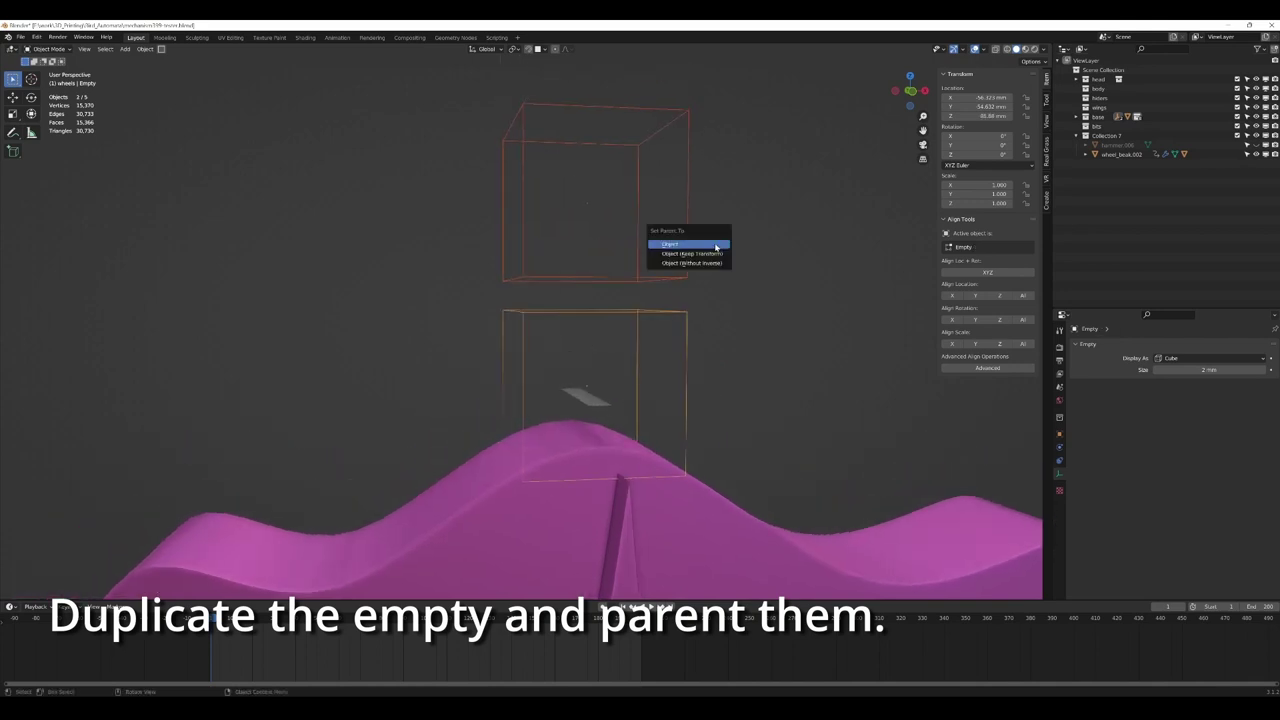
left_click(688, 255)
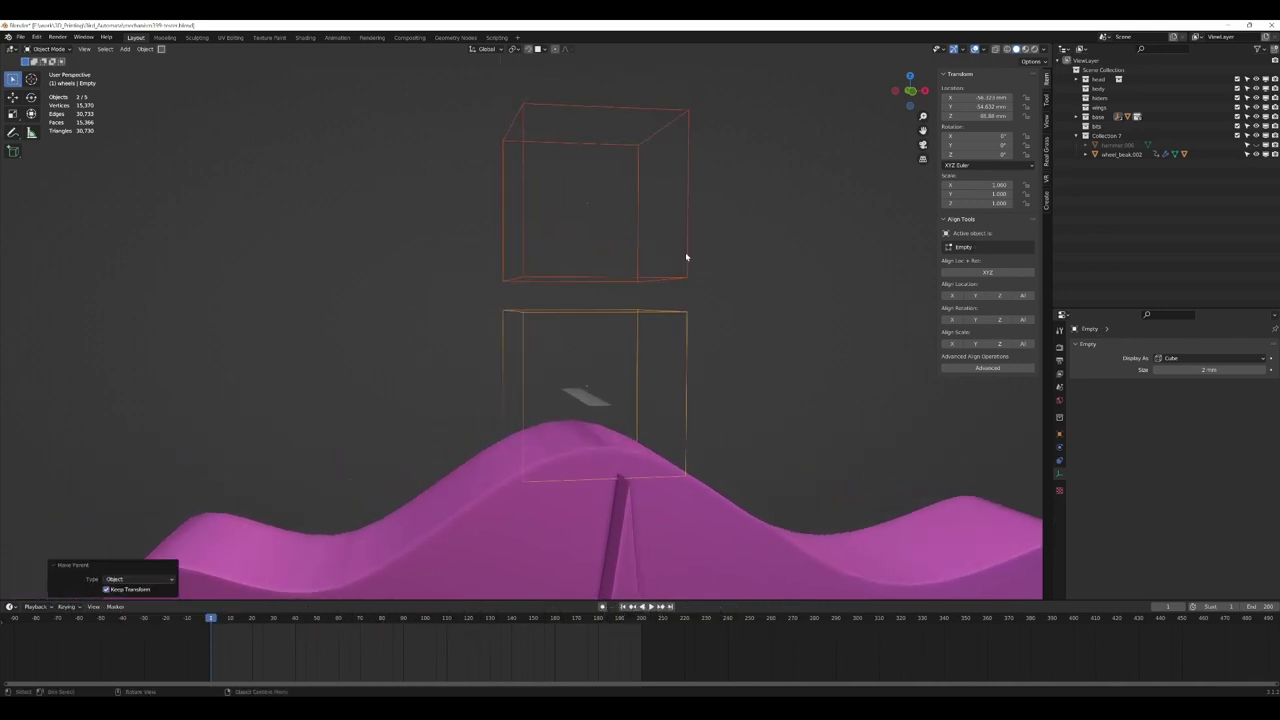
Check the upper empty's selection, then select the small plane
left_click(649, 317)
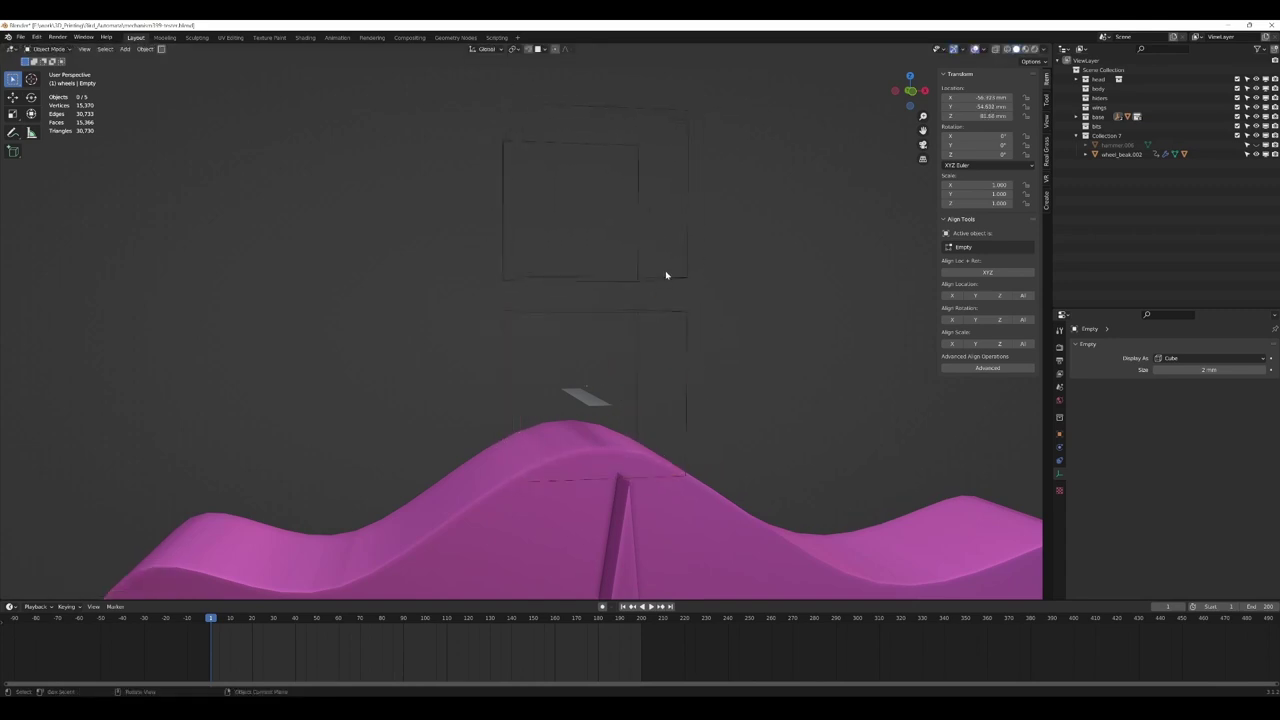
left_click(662, 281)
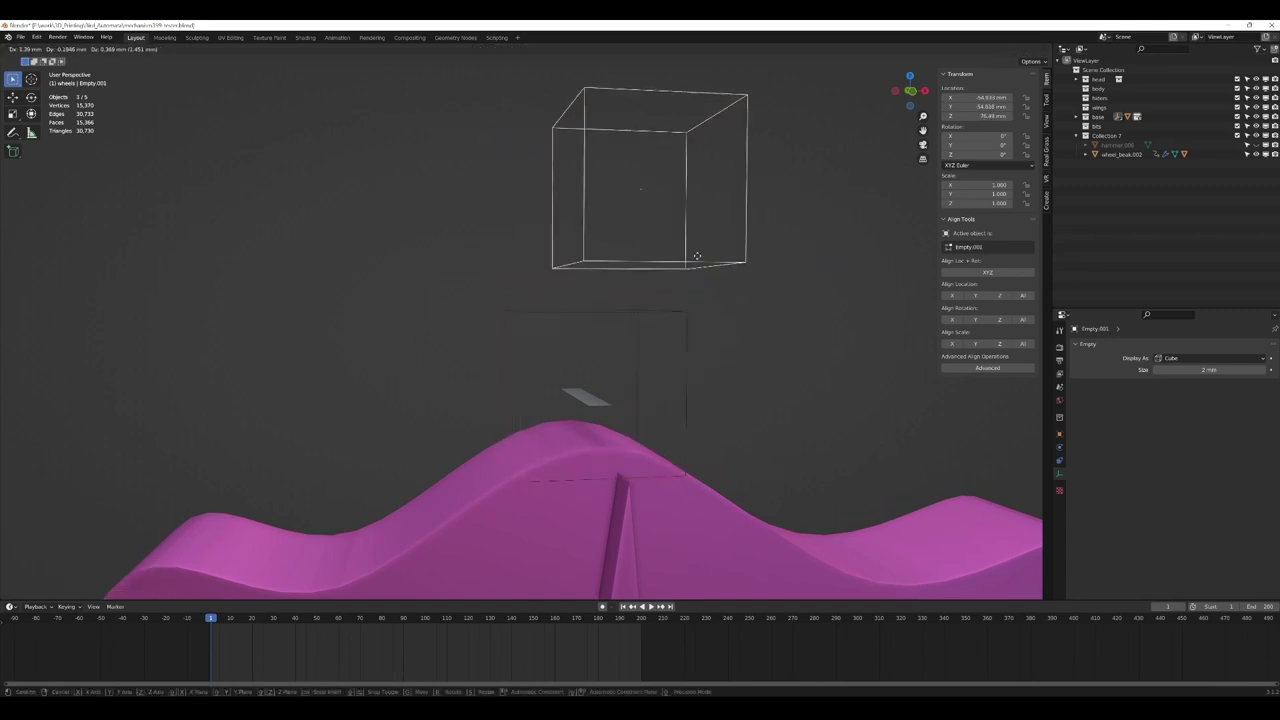
left_click(601, 400)
middle_click_drag(623, 434, 671, 430)
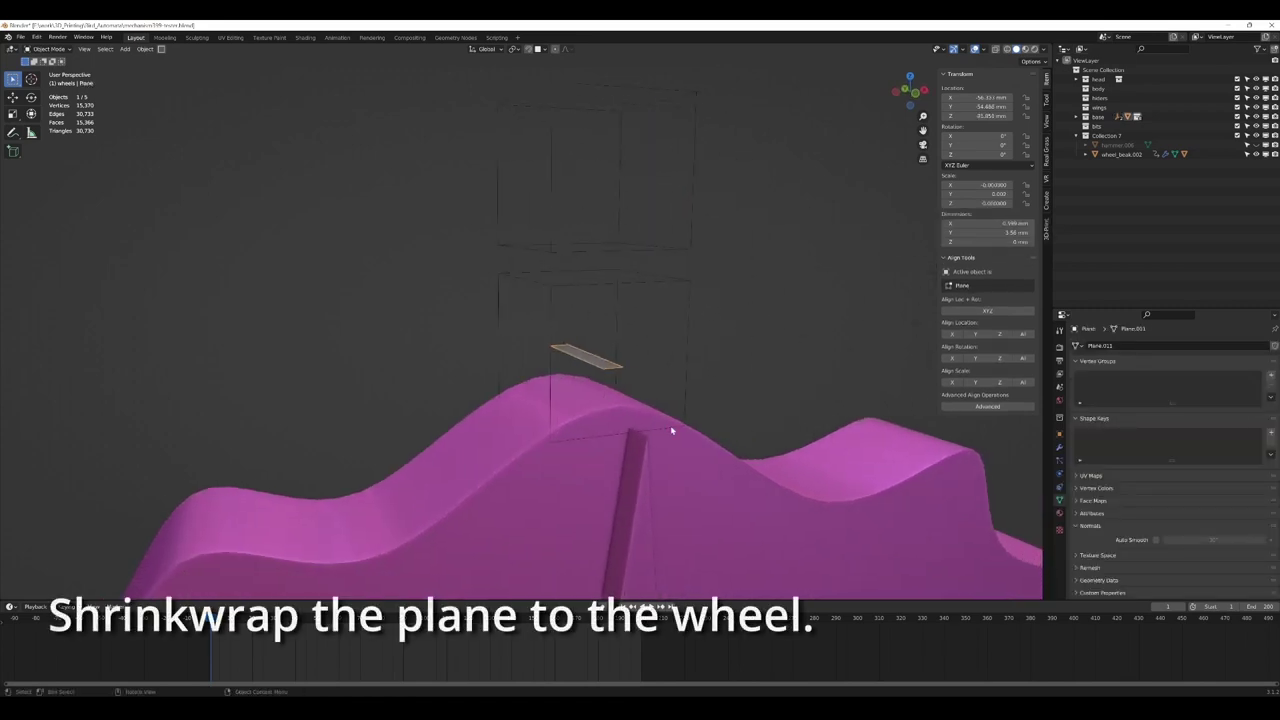
Give the plane a Shrinkwrap targeting wheel_beak.002 with Project along Z, then play it
left_click(1060, 450)
left_click(1126, 345)
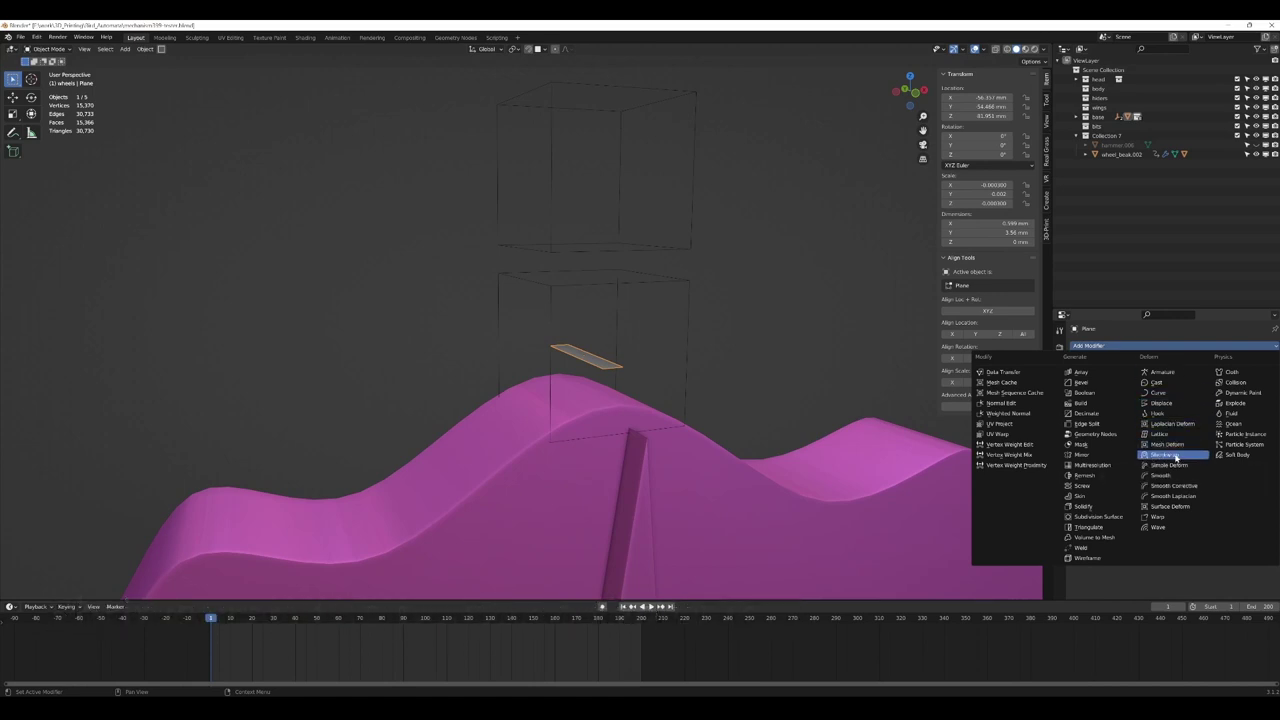
left_click(1160, 455)
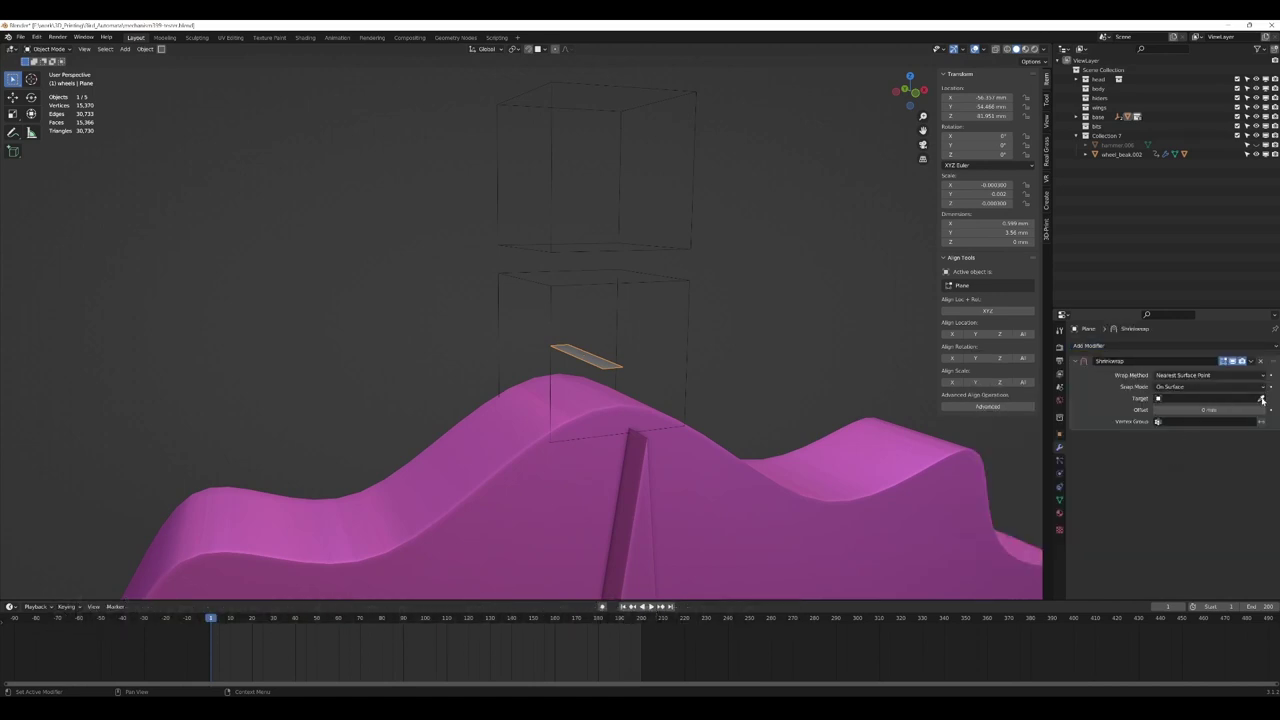
left_click(860, 449)
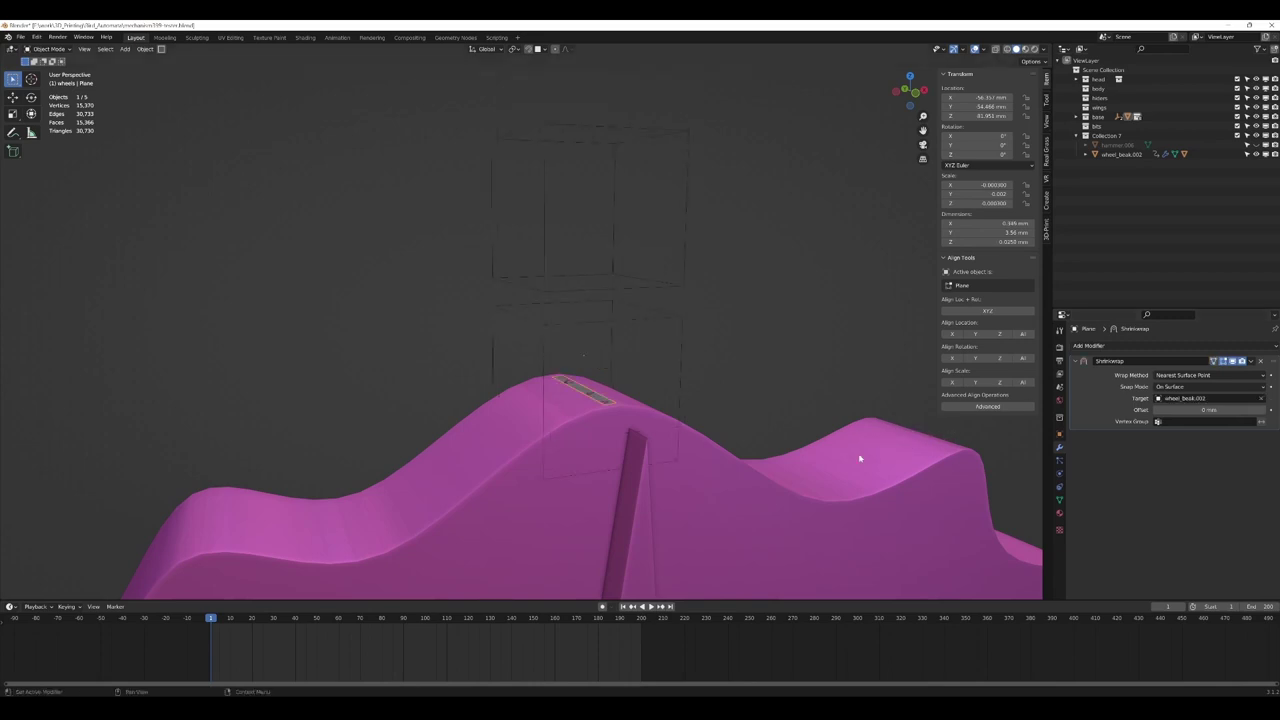
left_click(1173, 376)
left_click(1173, 398)
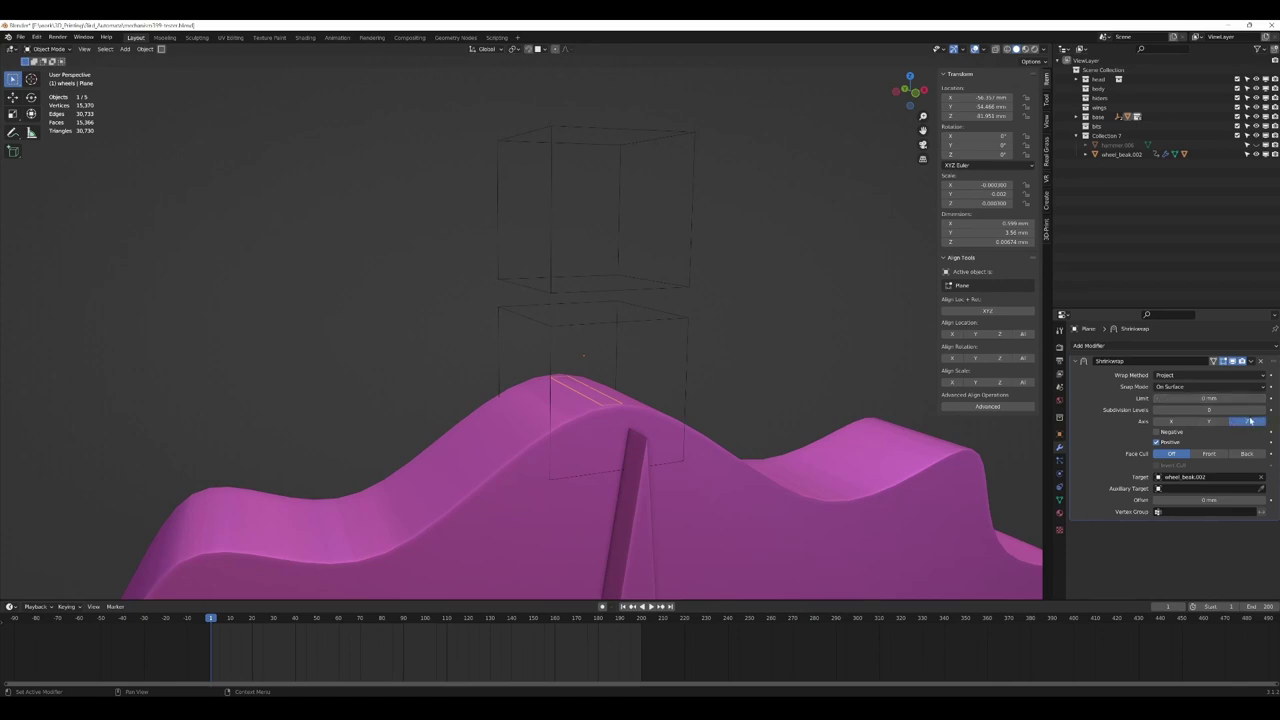
mouse_move(612, 400)
middle_mouse_down()
mouse_move(634, 420)
mouse_move(491, 431)
mouse_move(556, 354)
mouse_move(606, 508)
middle_mouse_up()
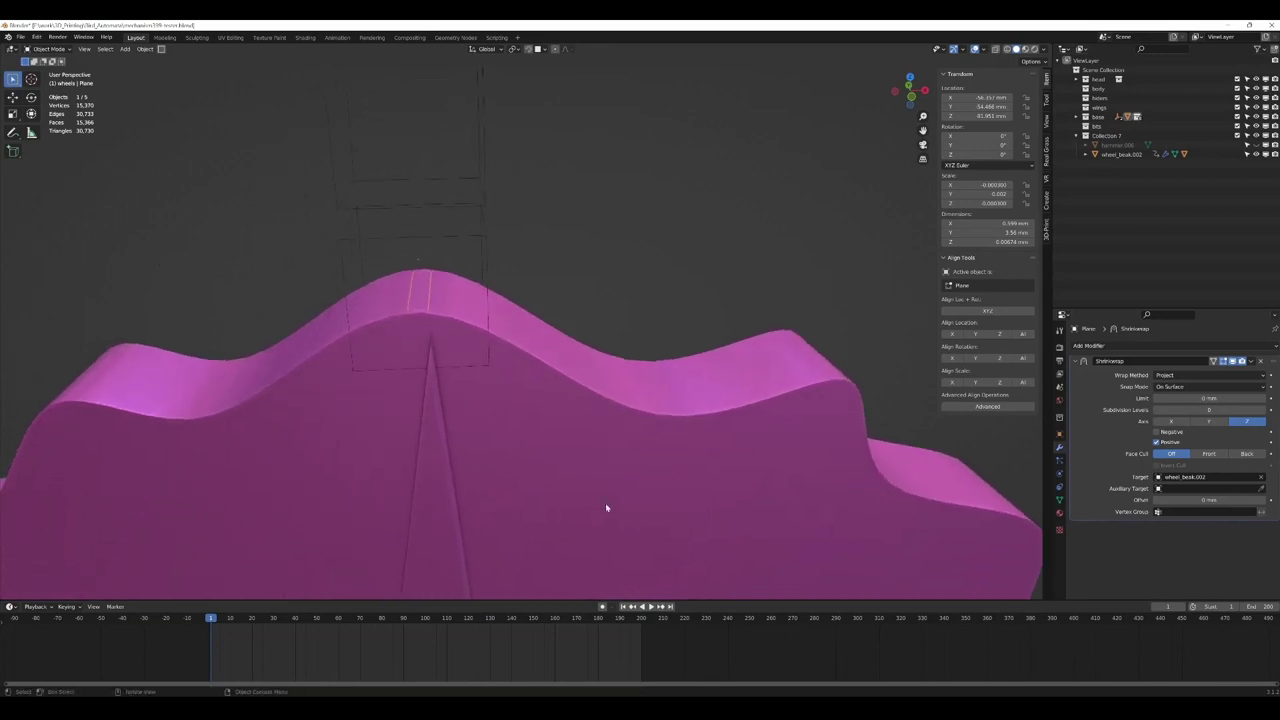
left_click(651, 607)
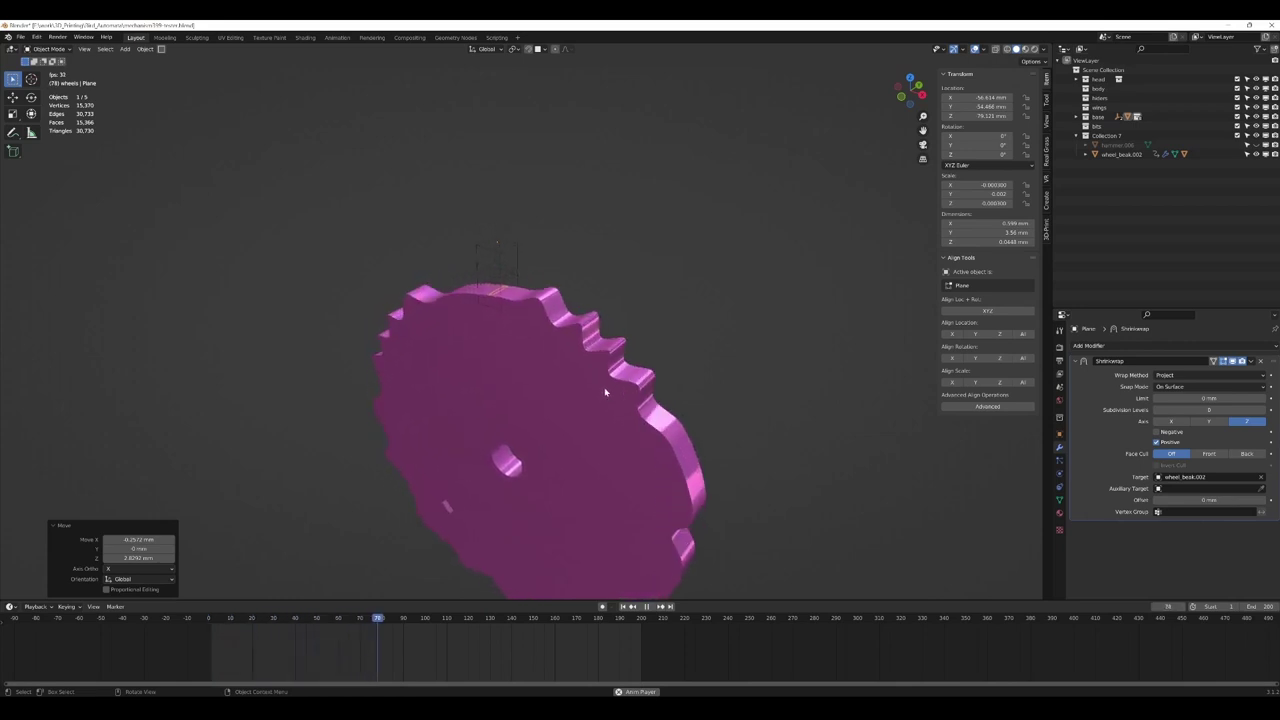
Stop playback at frame 118, unhide the hammer, and make hammer.006 active
left_click(647, 604)
mouse_move(631, 543)
middle_mouse_down()
mouse_move(629, 394)
mouse_move(611, 410)
middle_mouse_up()
key("alt+h")
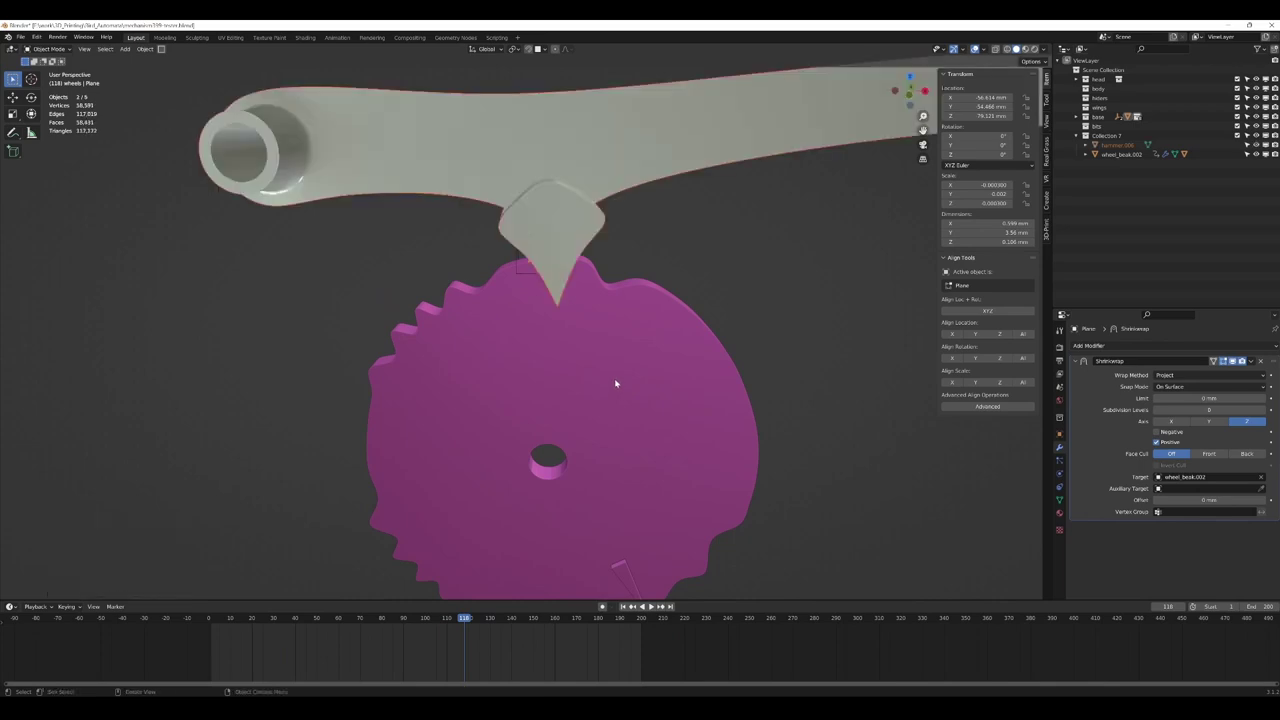
left_click(614, 183)
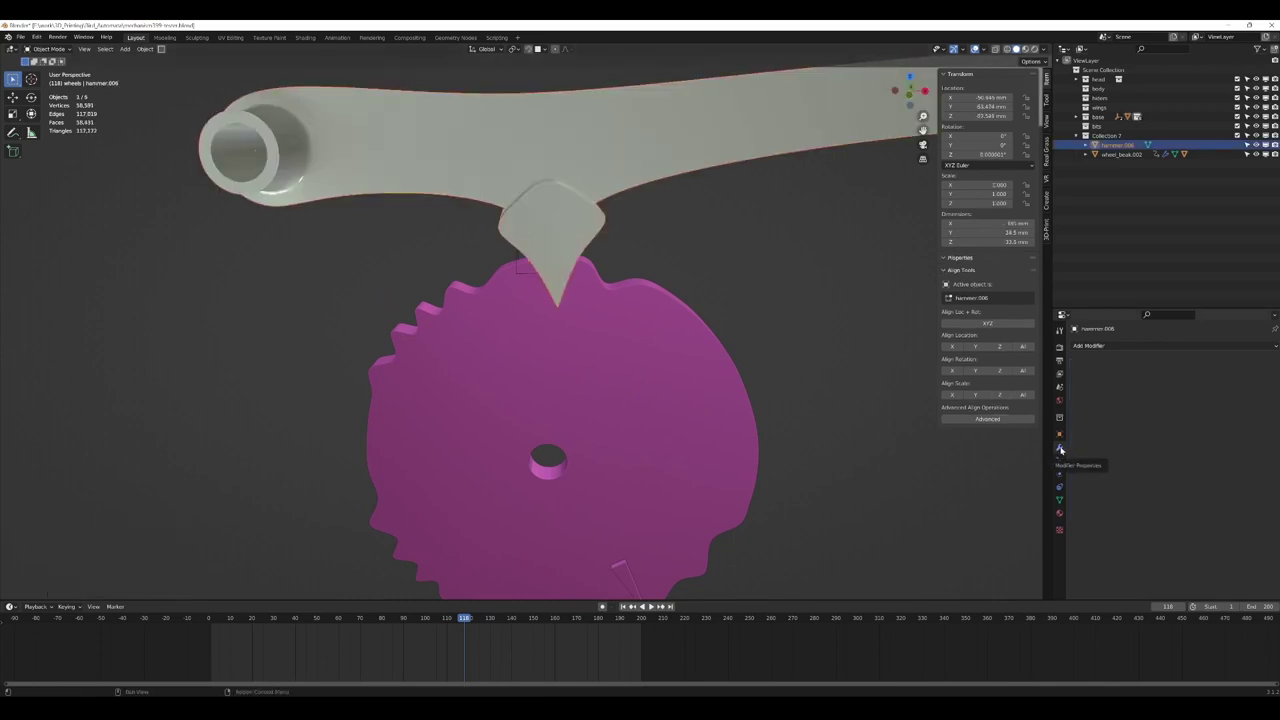
Add a Track To constraint to hammer.006 targeting Empty.001, with X-ray enabled
left_click(1060, 502)
left_click(1061, 487)
left_click(1116, 345)
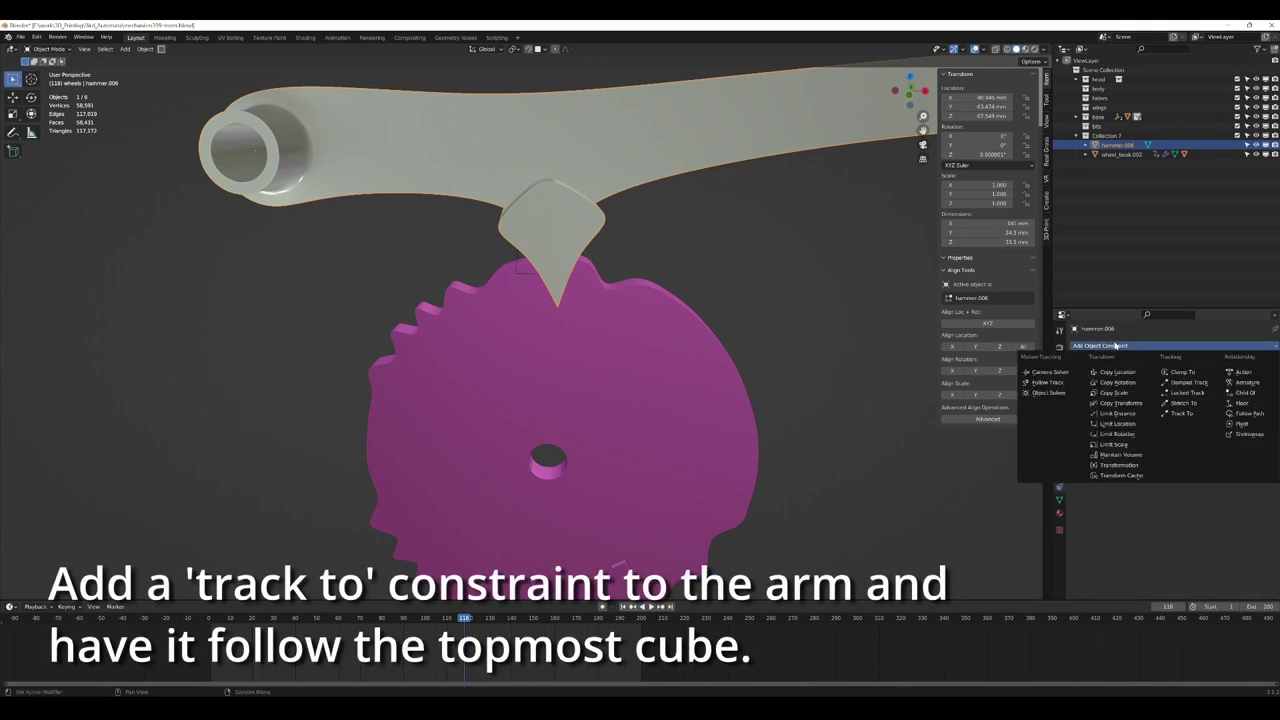
left_click(1177, 414)
mouse_move(634, 257)
middle_mouse_down()
mouse_move(603, 314)
mouse_move(632, 290)
middle_mouse_up()
left_click(995, 49)
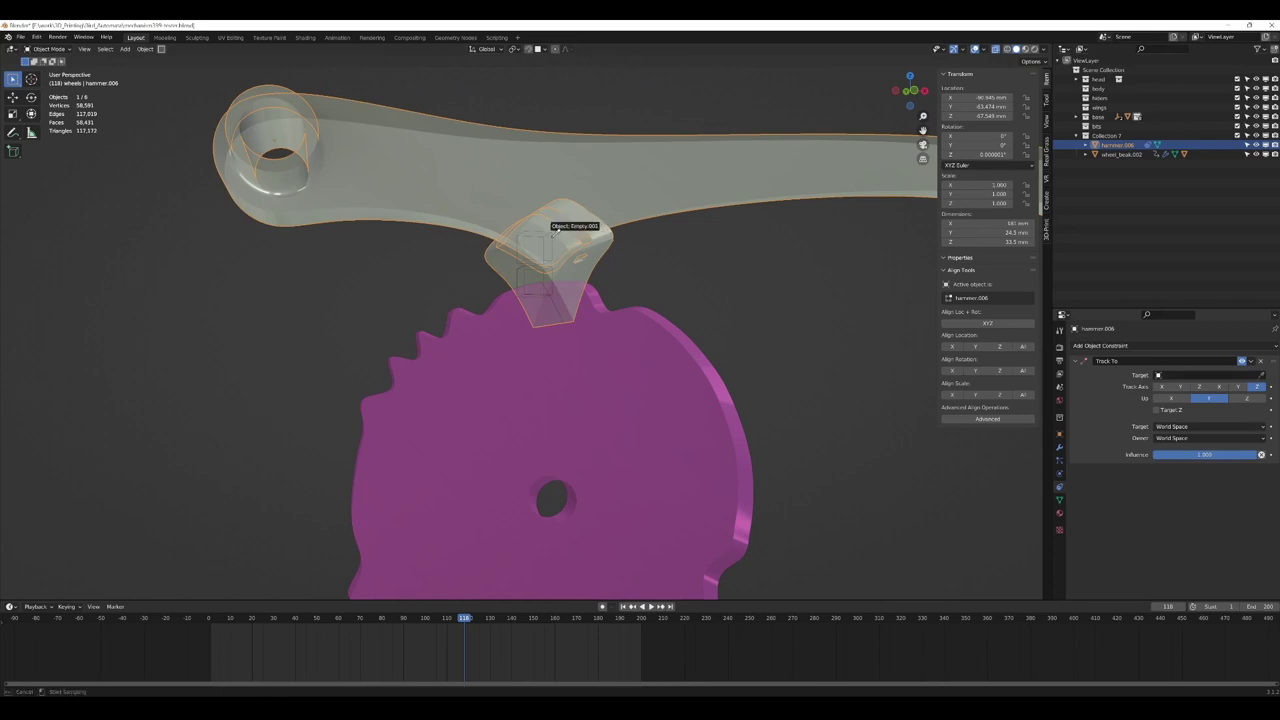
left_click(552, 230)
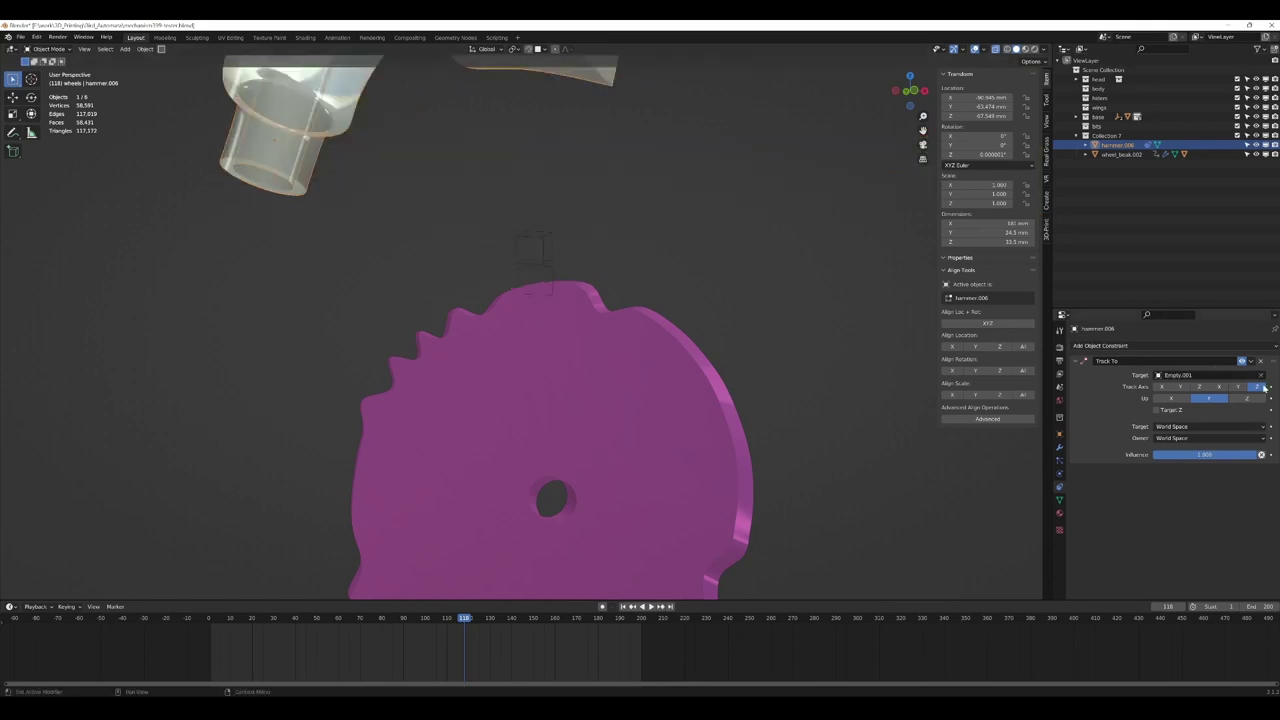
Set the Track To constraint's track axis to X and up axis to Z
left_click(1169, 399)
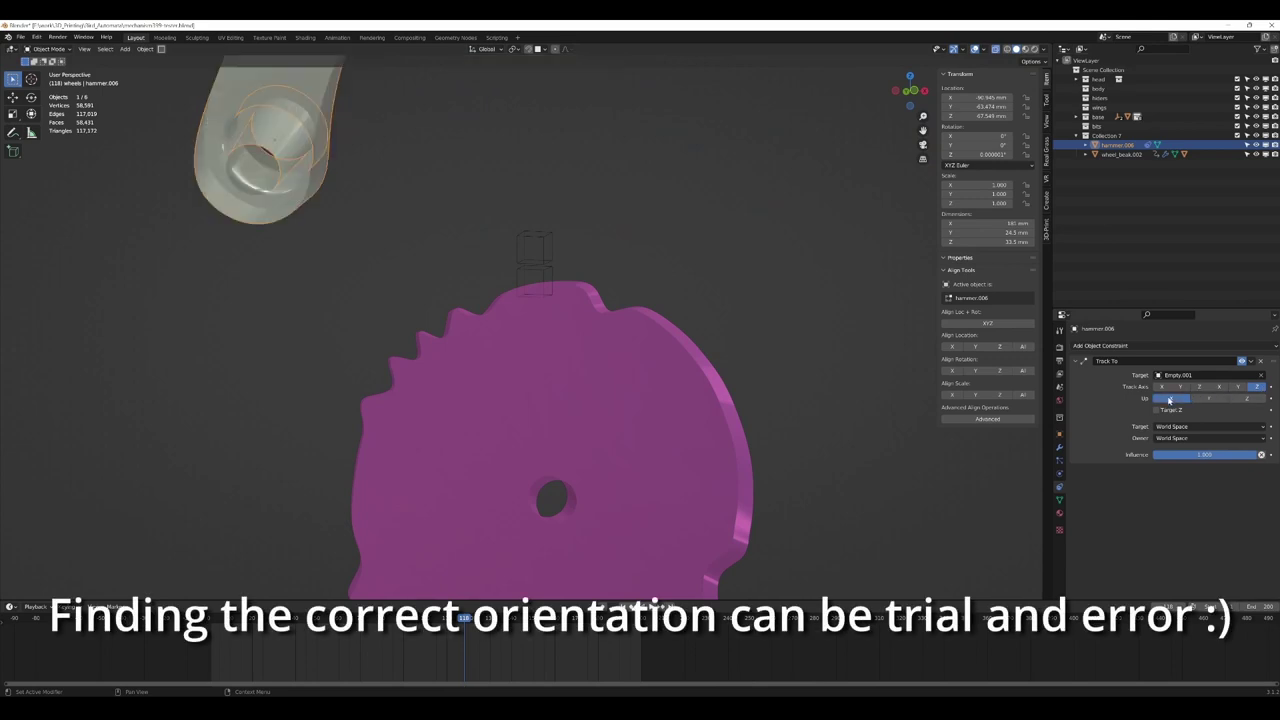
left_click(1200, 388)
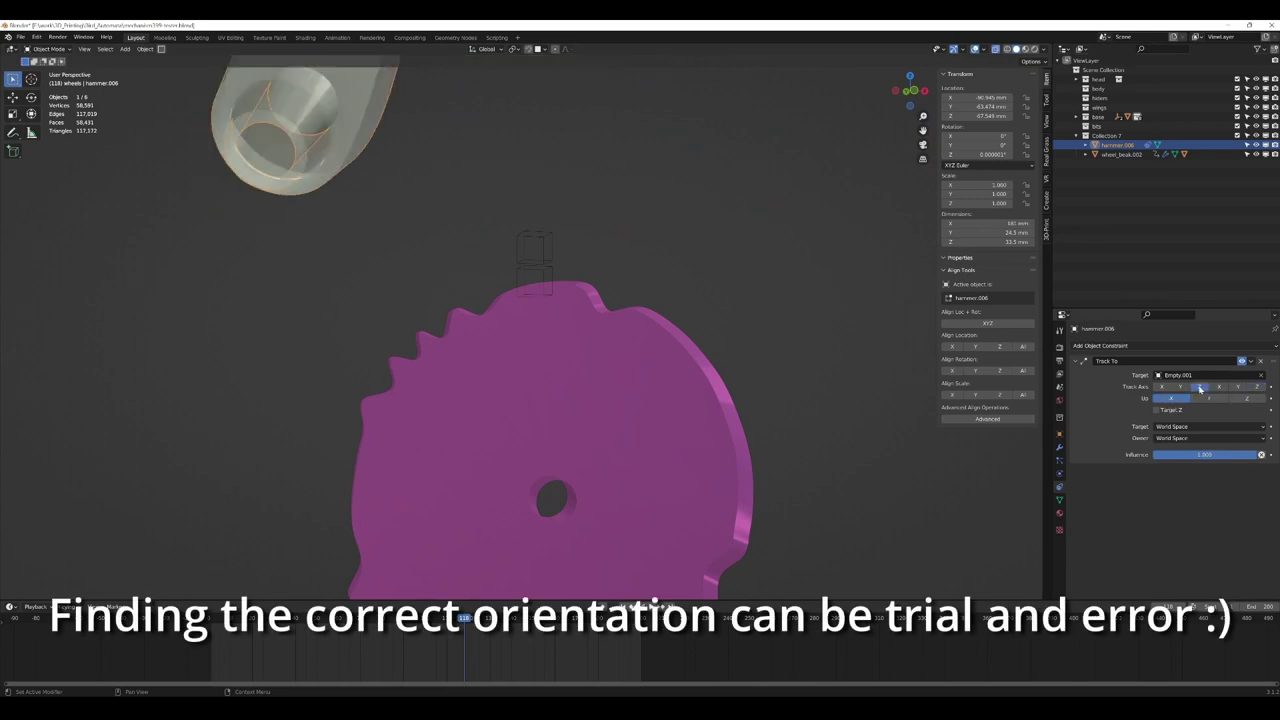
scroll(690, 372, "down", 3)
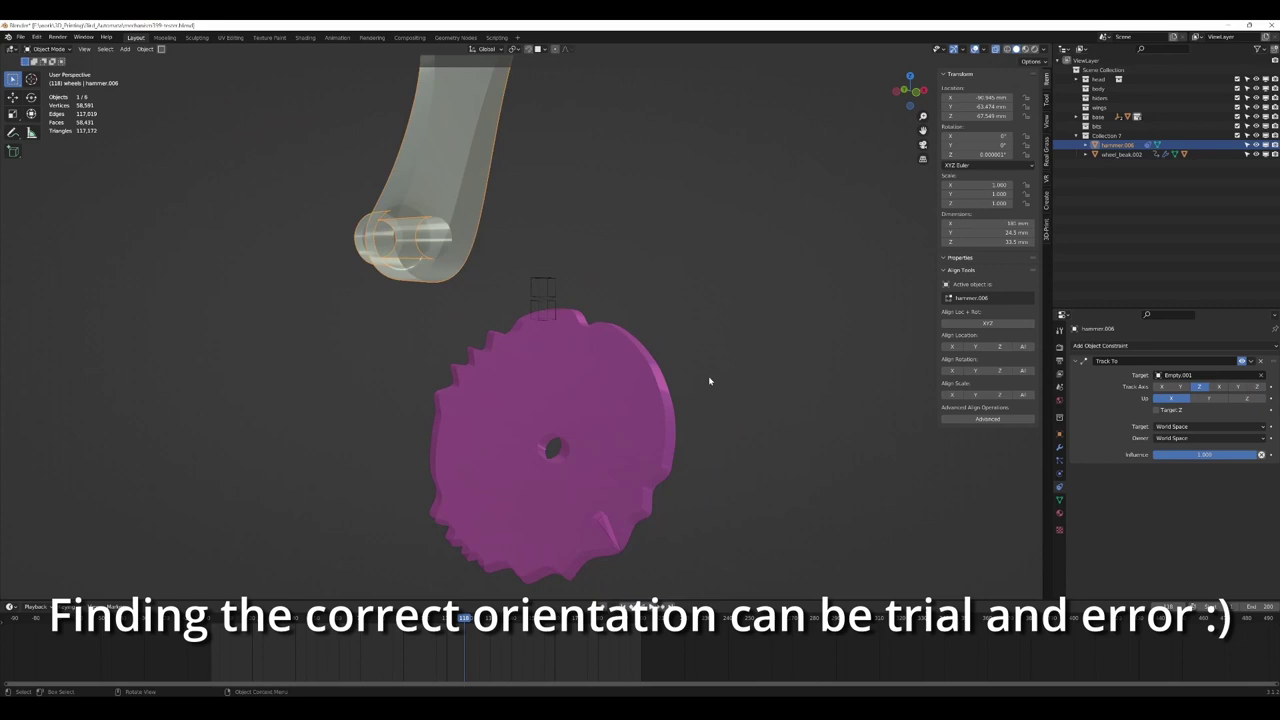
left_click(1249, 399)
left_click(1161, 388)
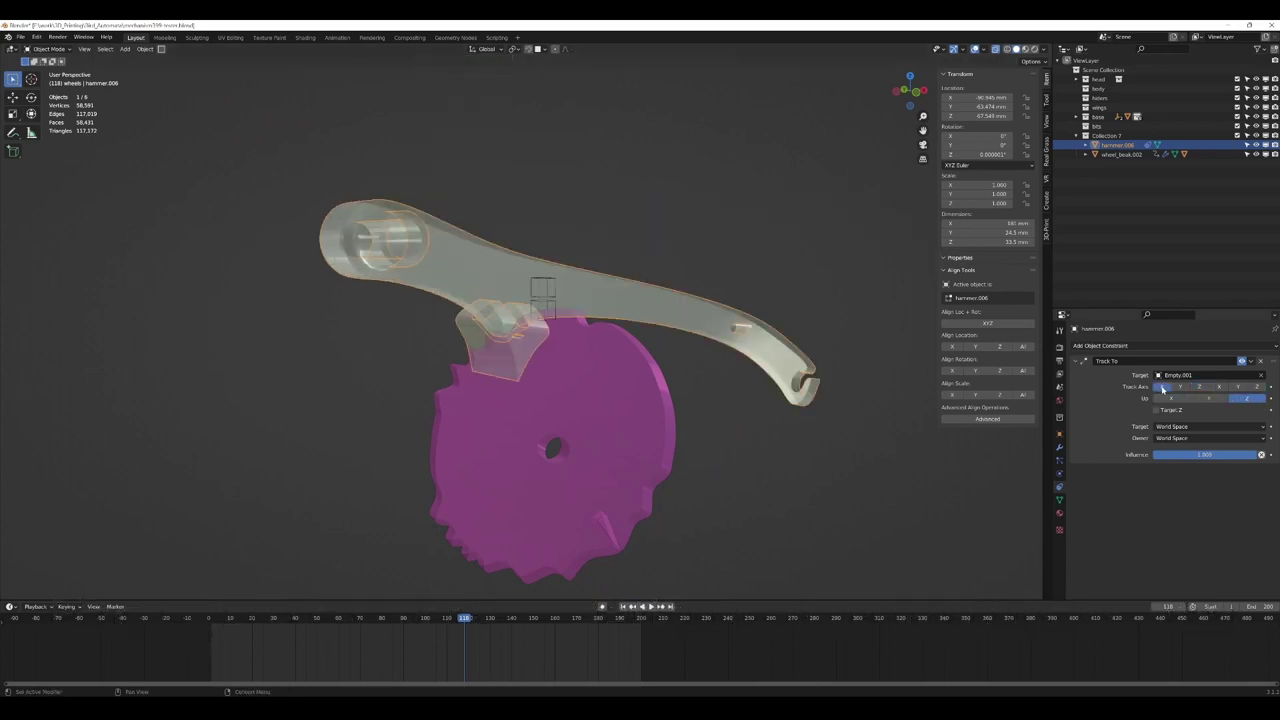
middle_click_drag(708, 375, 573, 385)
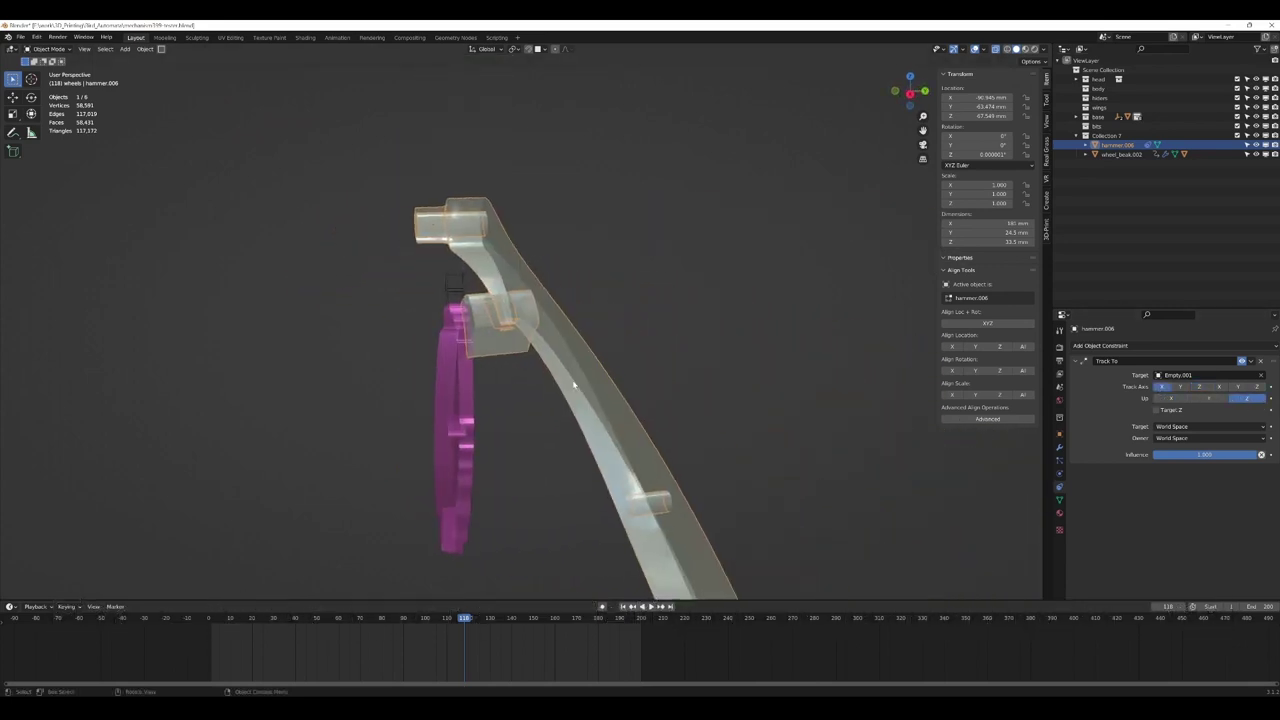
Move Empty.001 along global Y in top view
left_click(459, 280)
key("g")
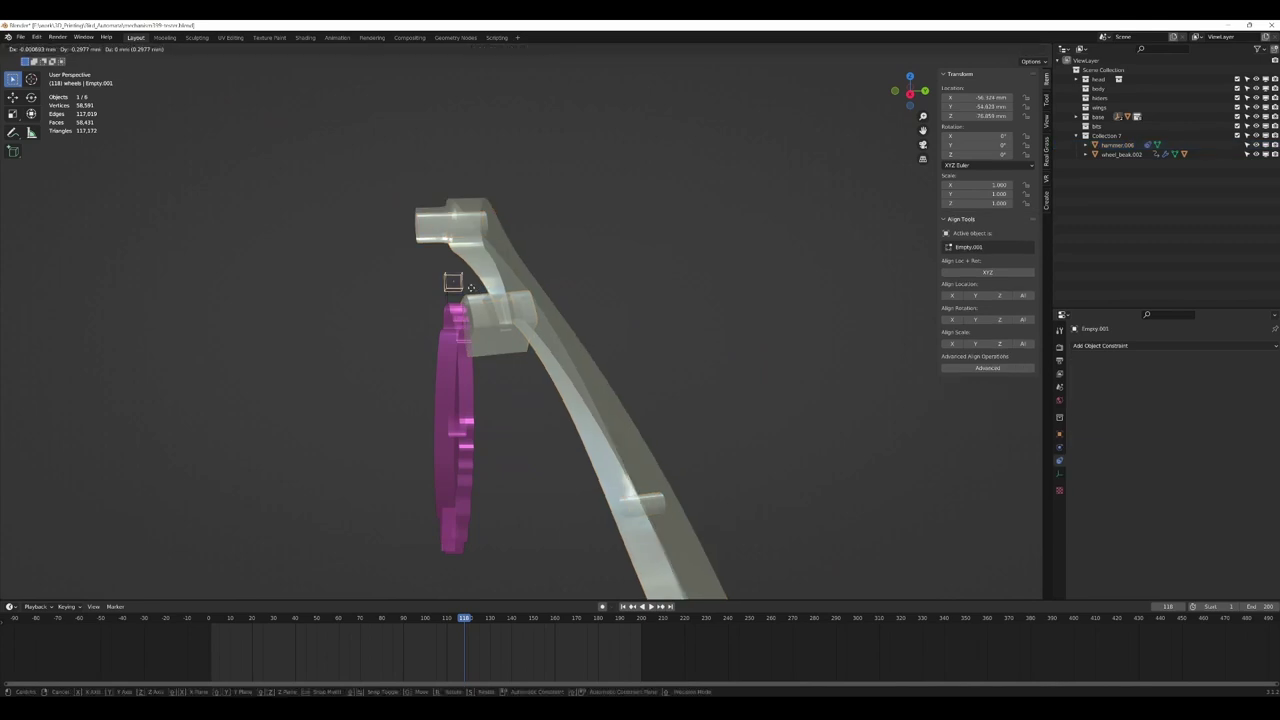
key("y")
key("KP_8")
key("KP_8")
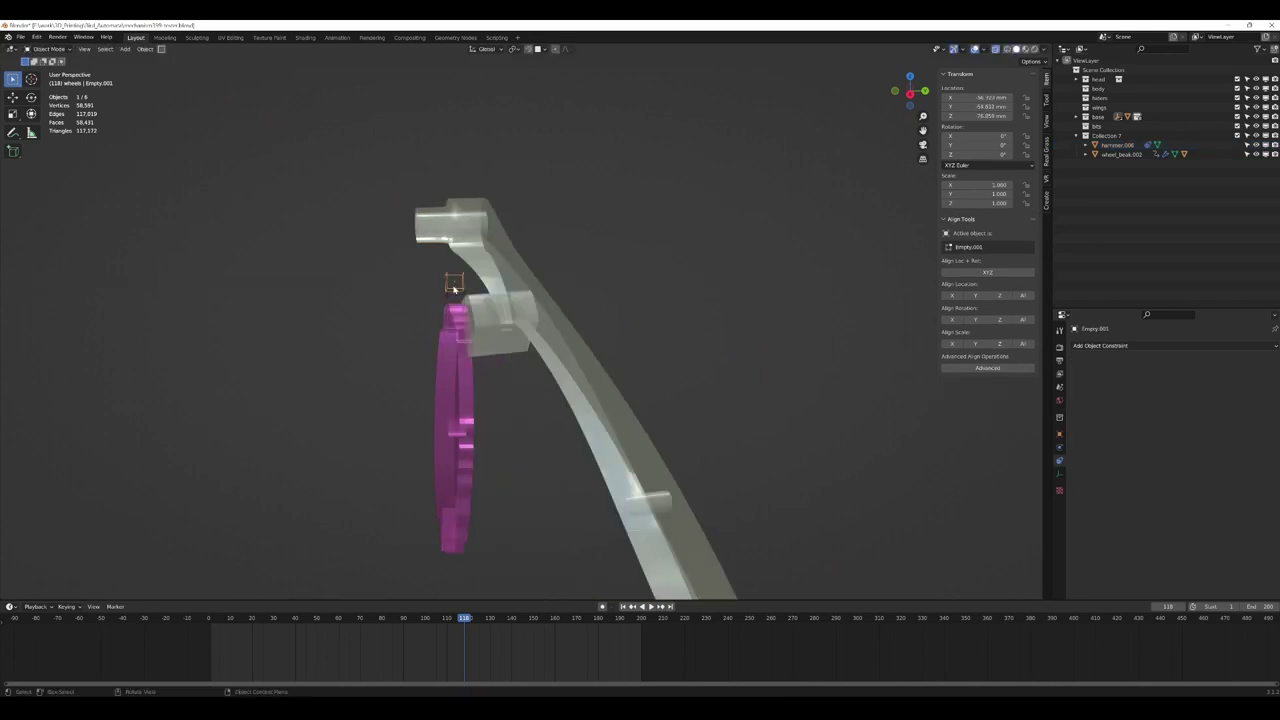
key("KP_8")
key("KP_8")
key("KP_8")
key("KP_8")
key("y")
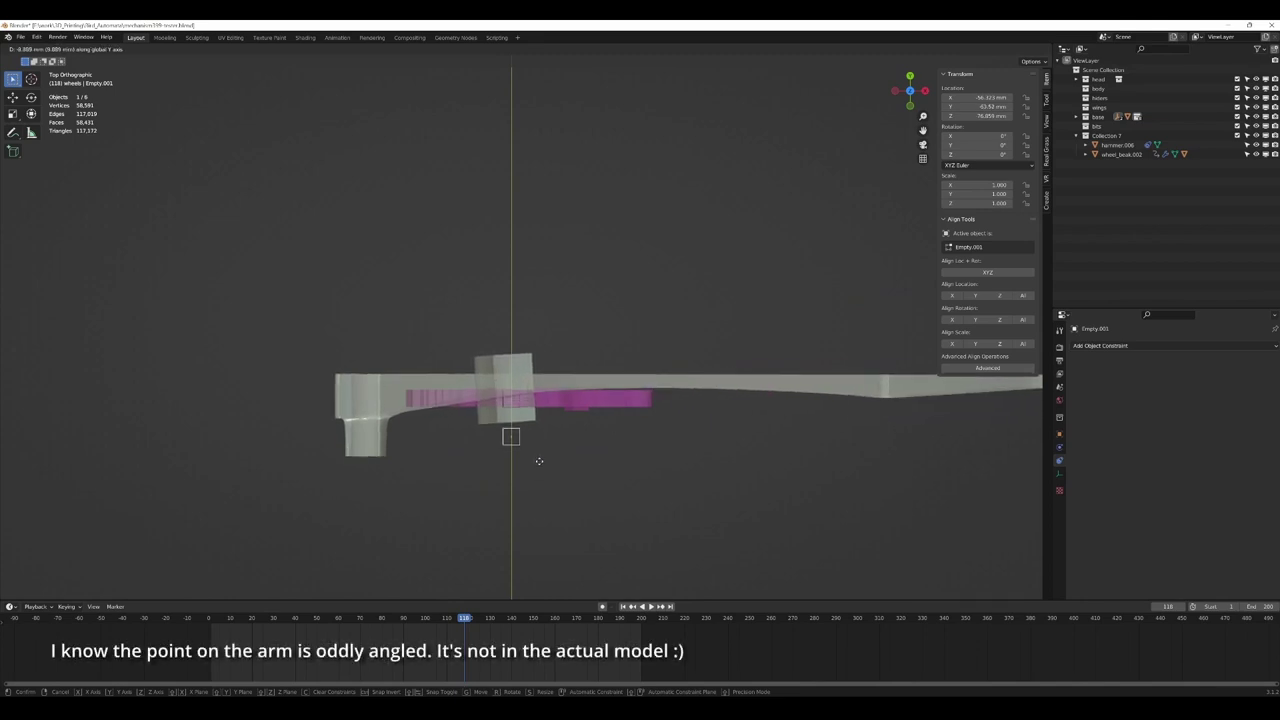
key("KP_1")
left_click(518, 226)
Raise Empty.001 by 0.74 mm on Z and play the animation
left_click(518, 226)
left_click(518, 228)
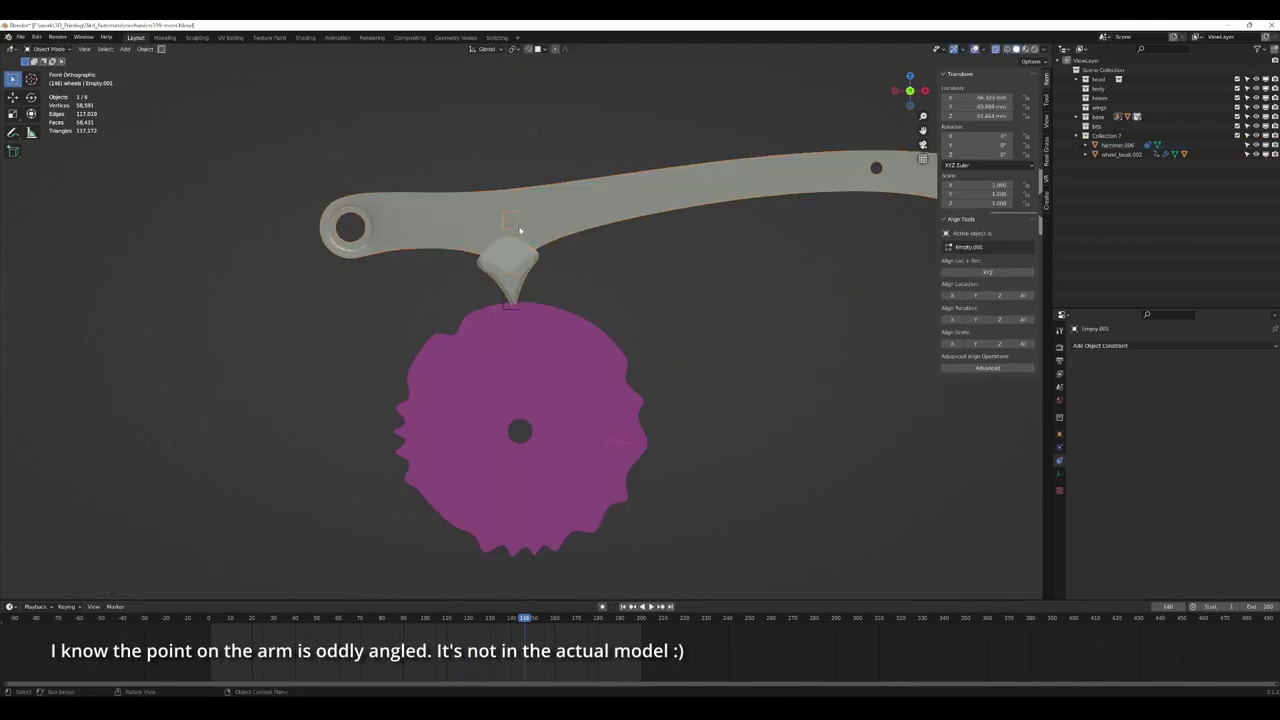
key("g")
key("z")
left_click(567, 281)
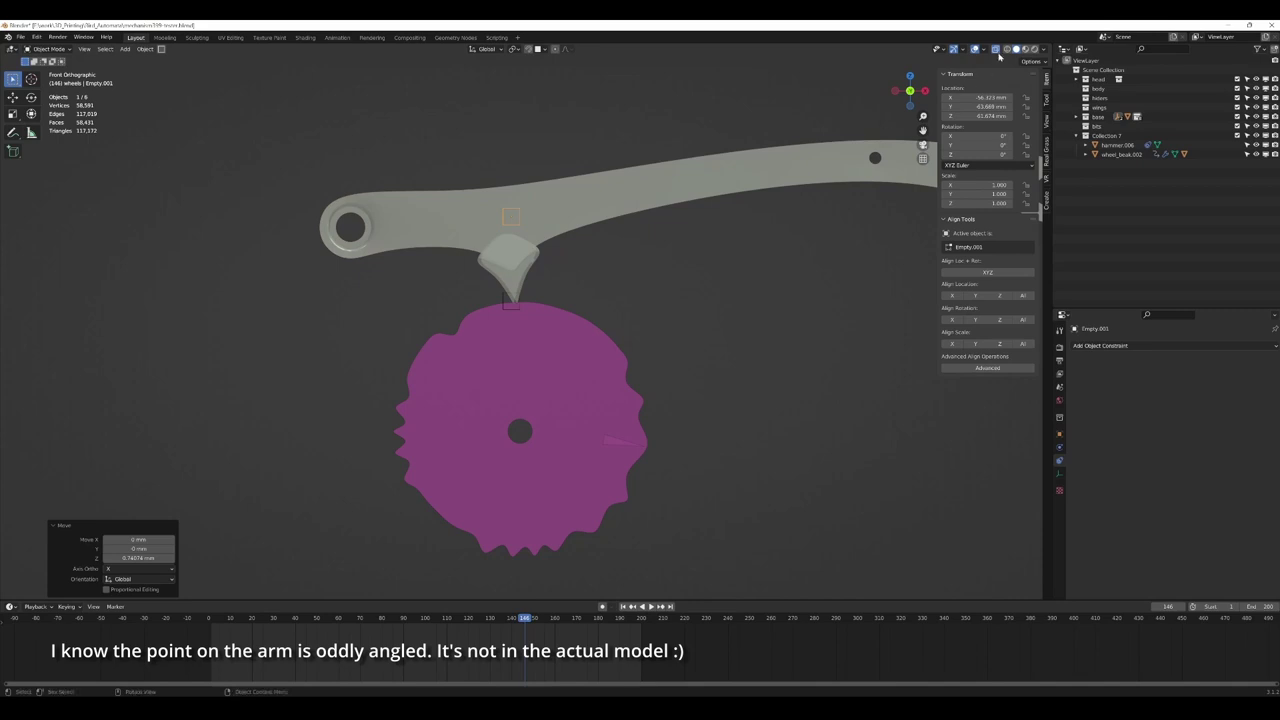
middle_click_drag(999, 56, 618, 261)
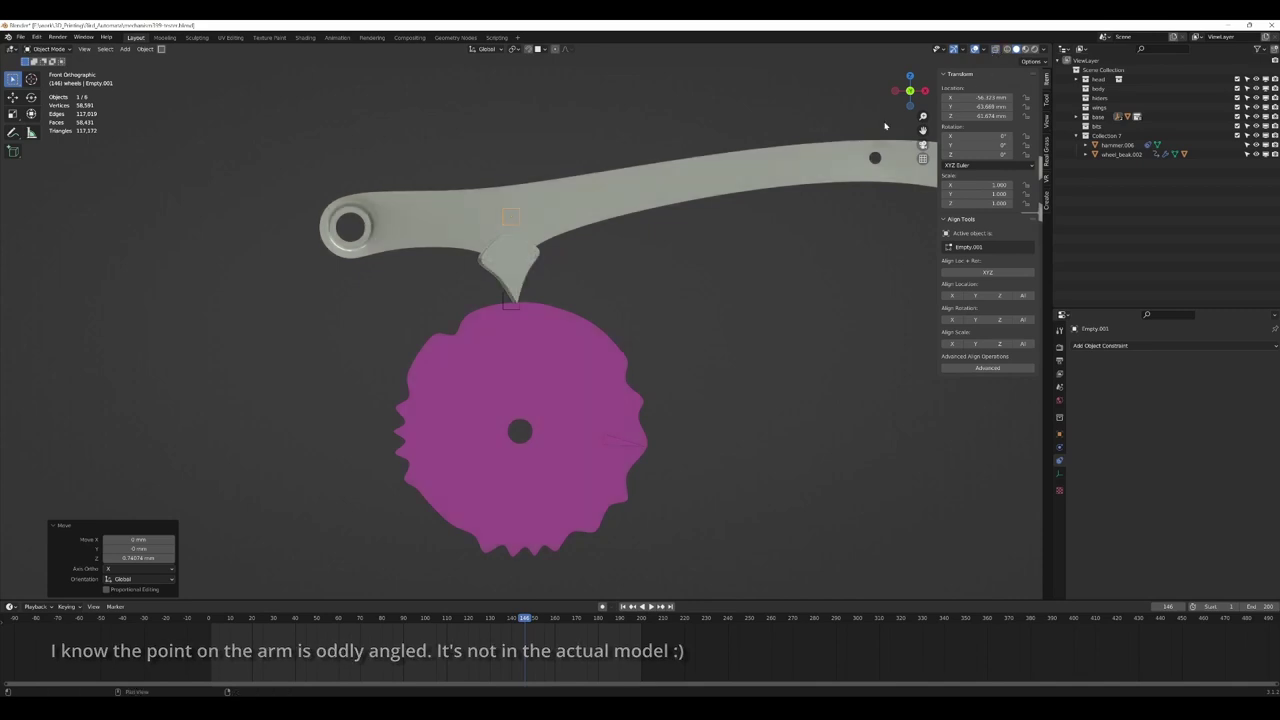
left_click(651, 607)
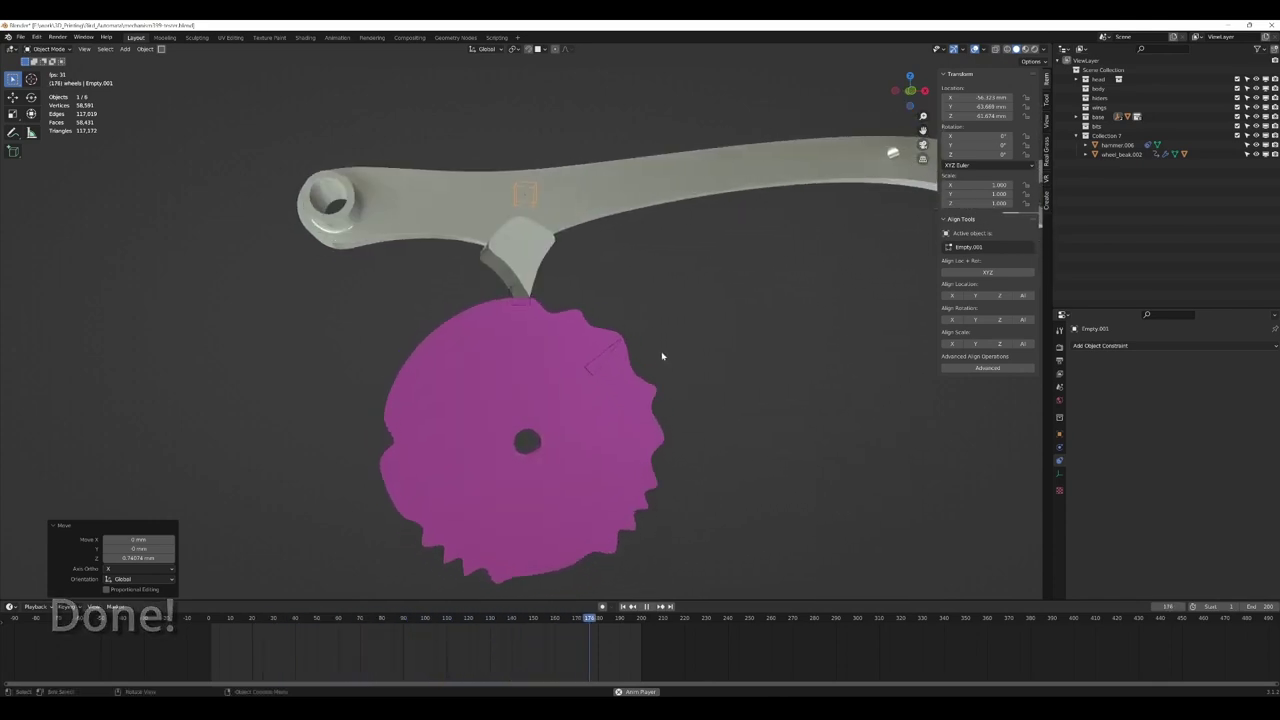
Nudge Empty.001 -0.2572 mm on X during playback and review the hammer's rocking
scroll(661, 351, "up", 3)
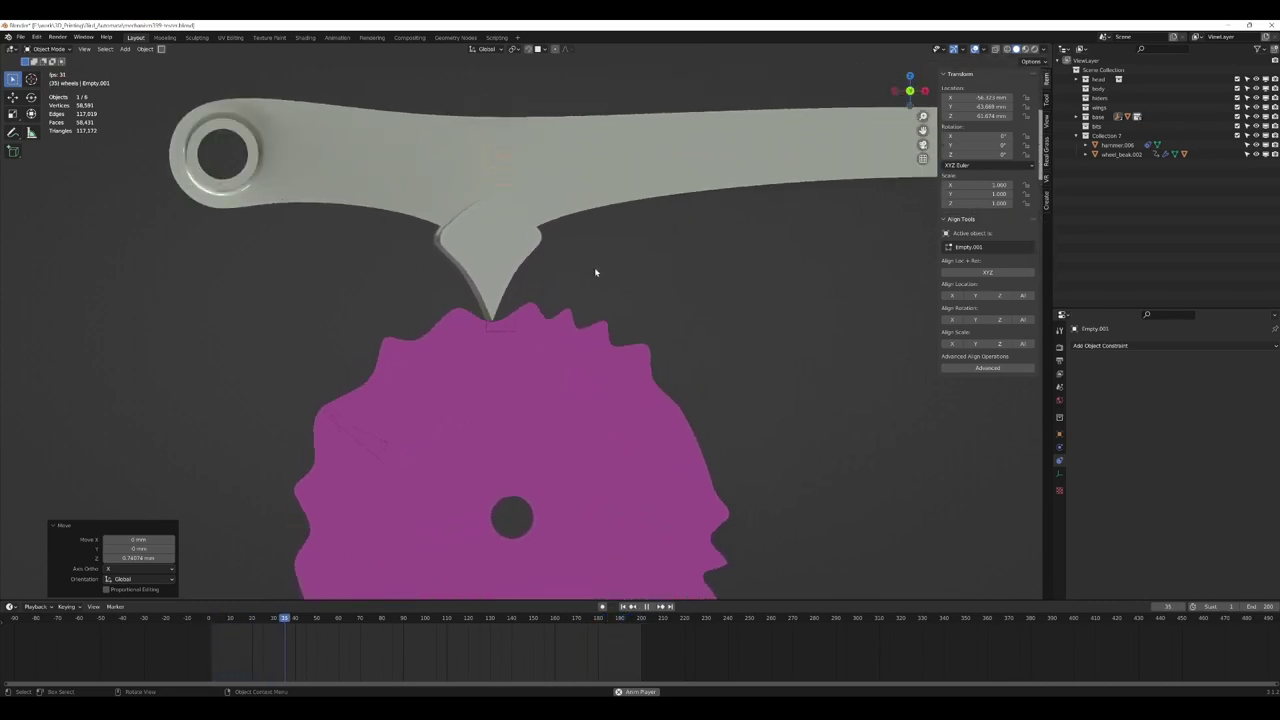
key("g")
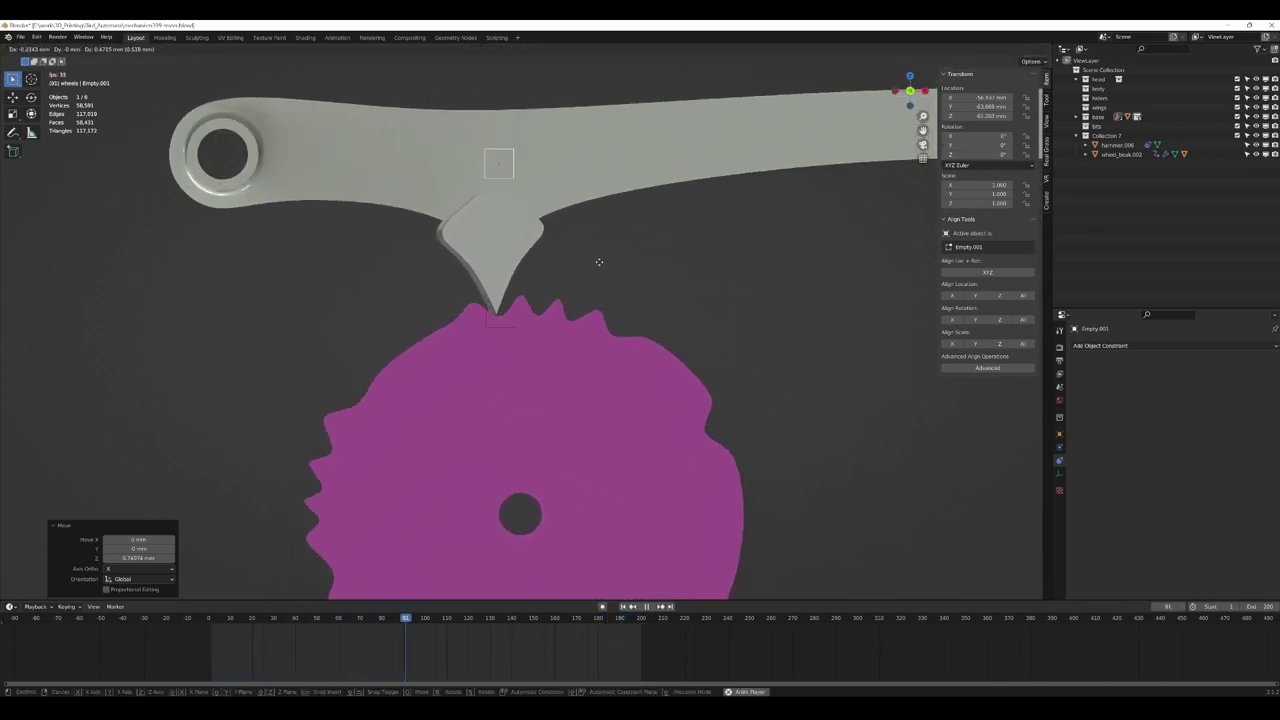
left_click(600, 264)
scroll(673, 318, "up", 2)
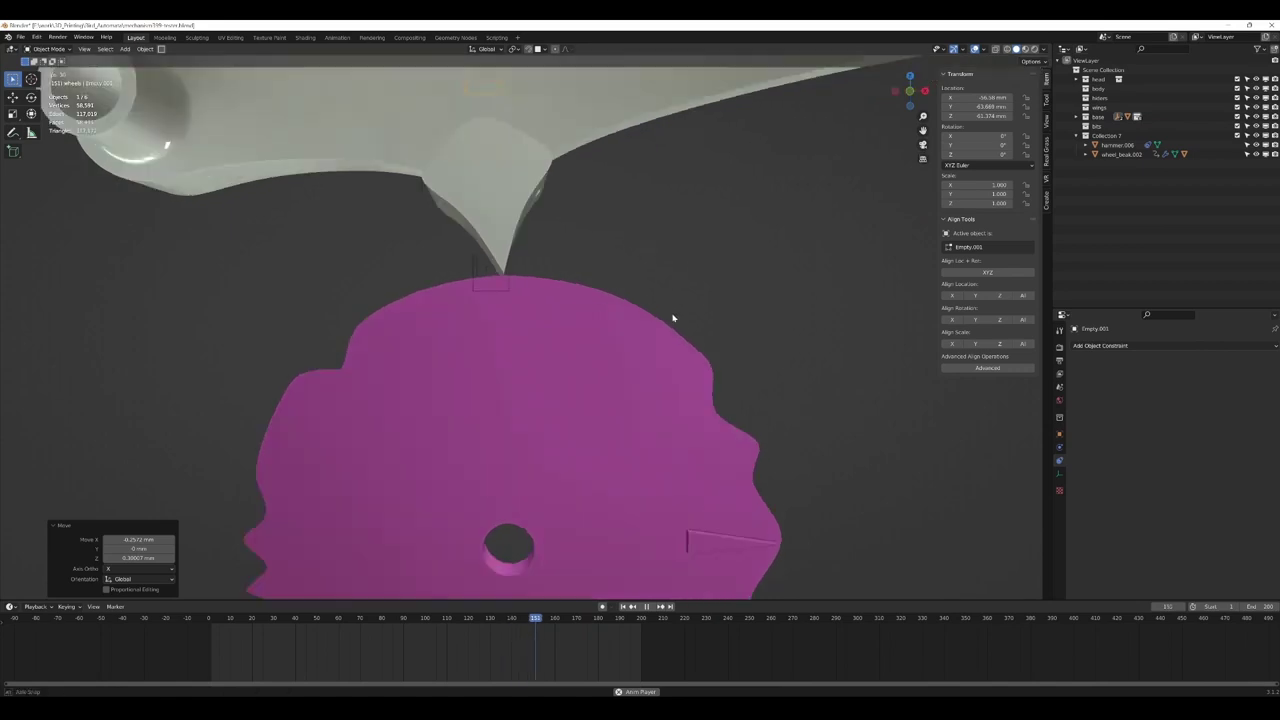
scroll(650, 322, "down", 3)
scroll(626, 327, "down", 3)
scroll(650, 352, "down", 2)
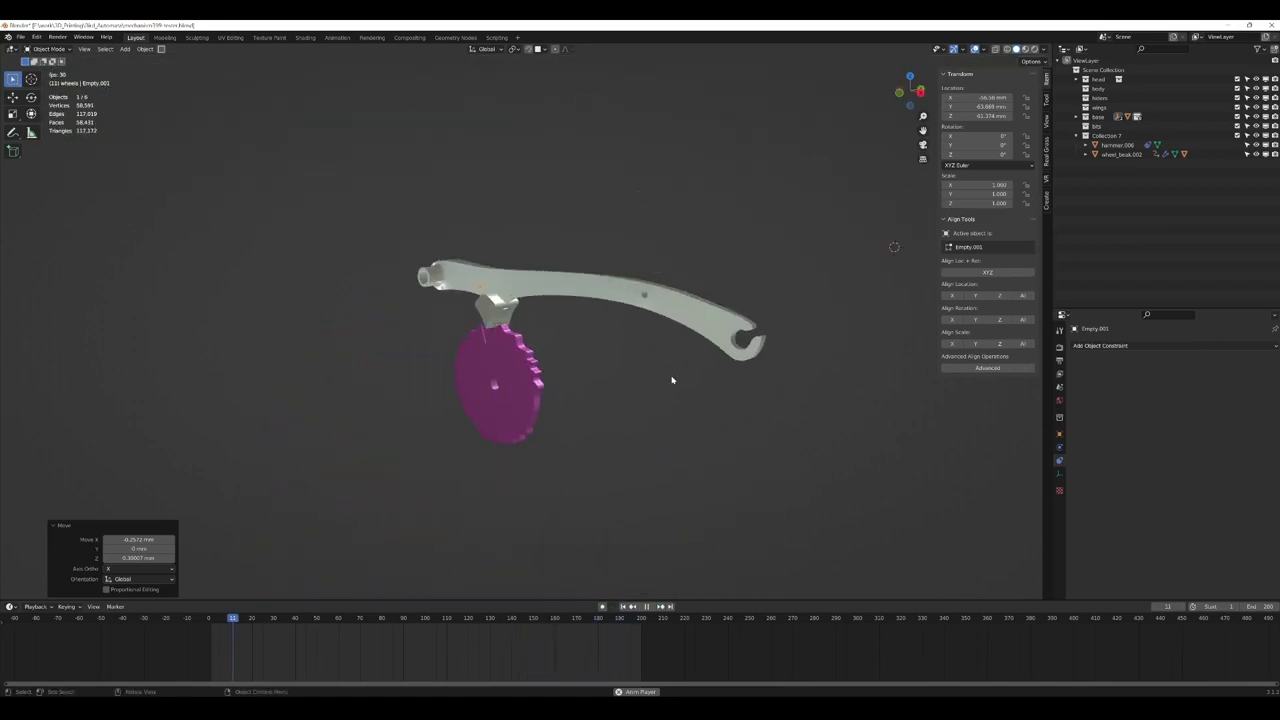
scroll(663, 387, "up", 2)
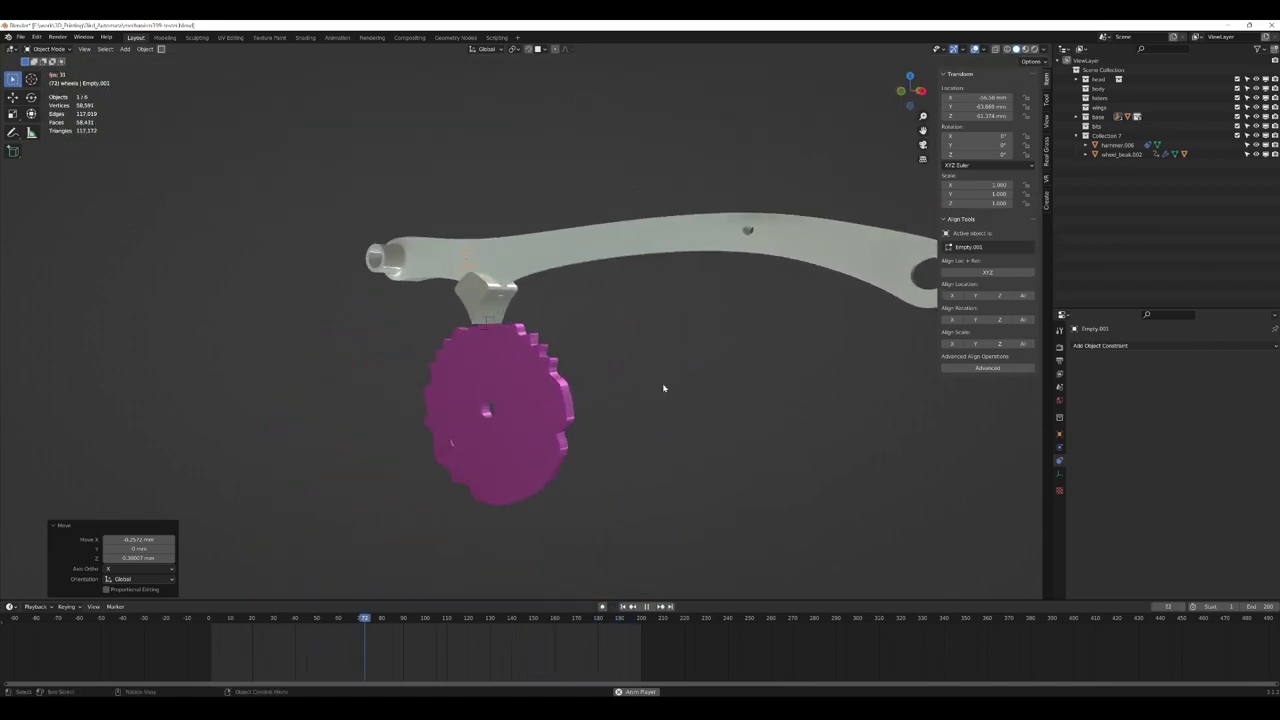
middle_click_drag(663, 388, 601, 401, "shift")
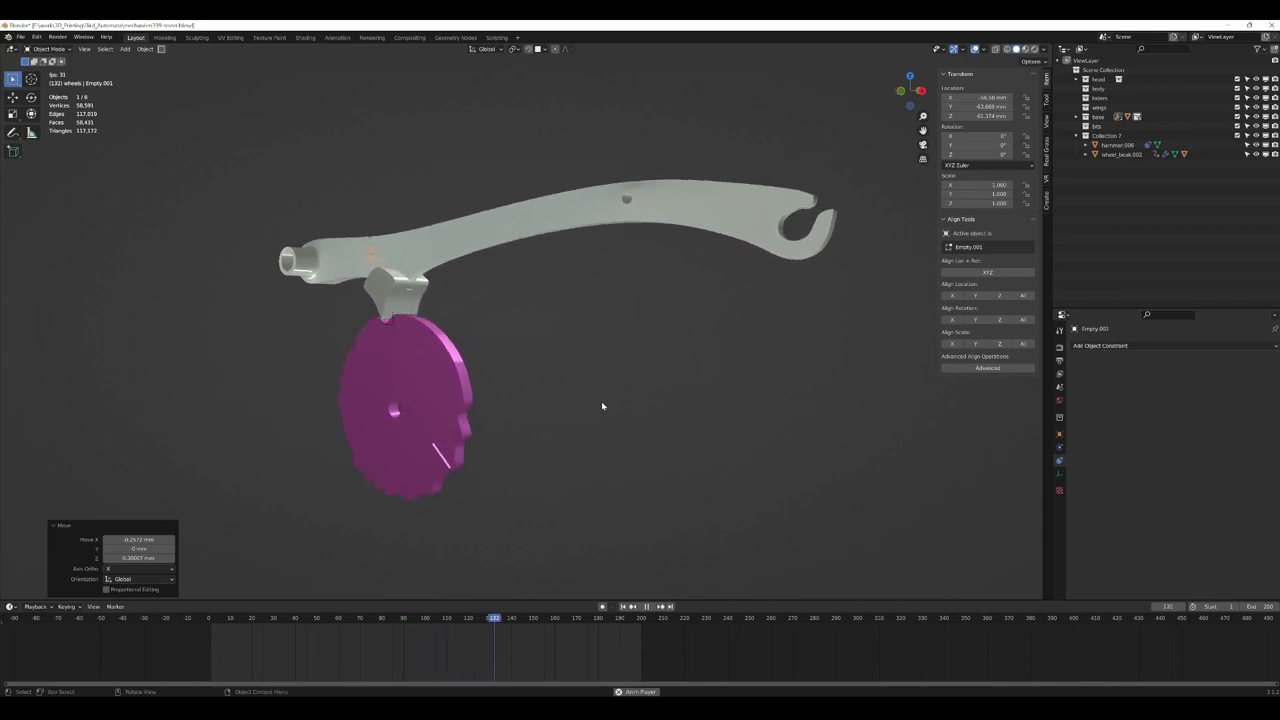